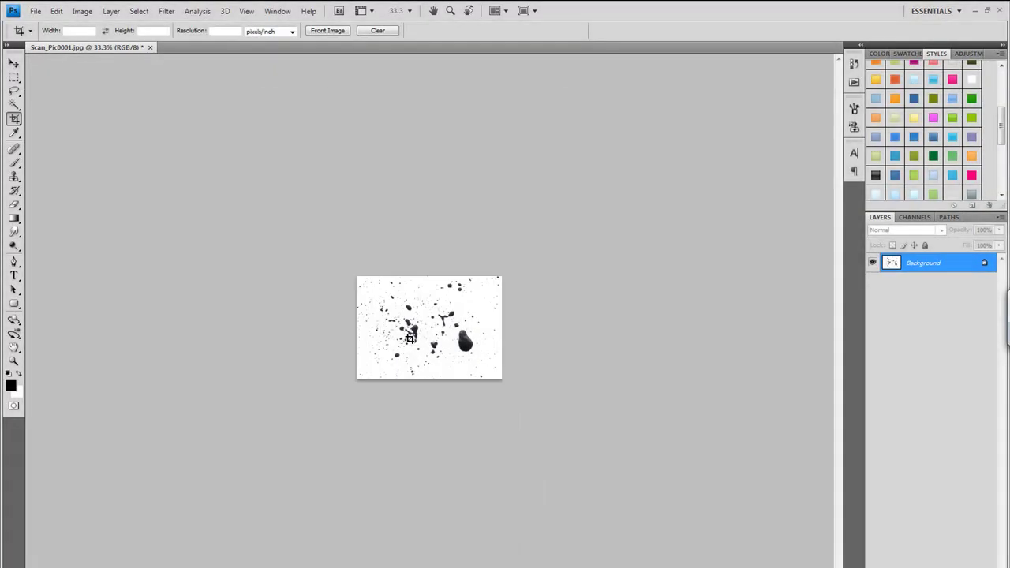
Zoom in twice on the cropped central splatter cluster, then return to the Crop tool.
key("z")
left_click(413, 333)
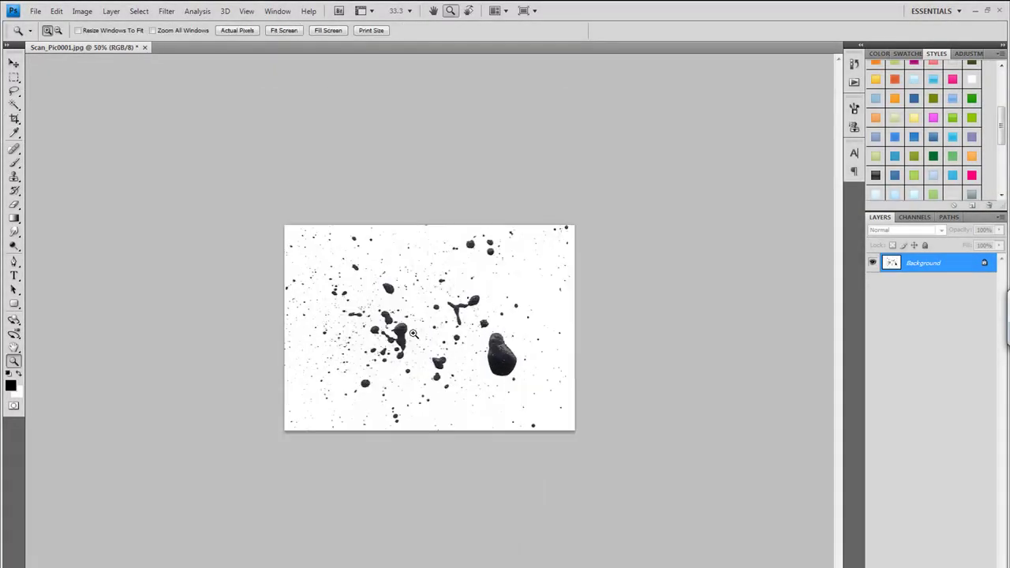
left_click(413, 333)
key("c")
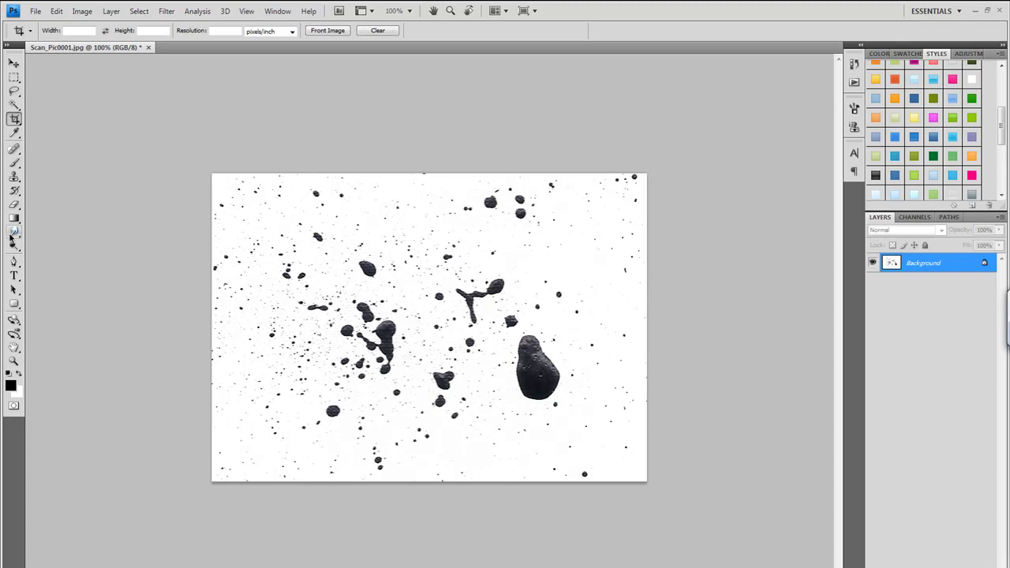
Erase the stray specks along the top, right and bottom edges to white.
left_click(14, 205)
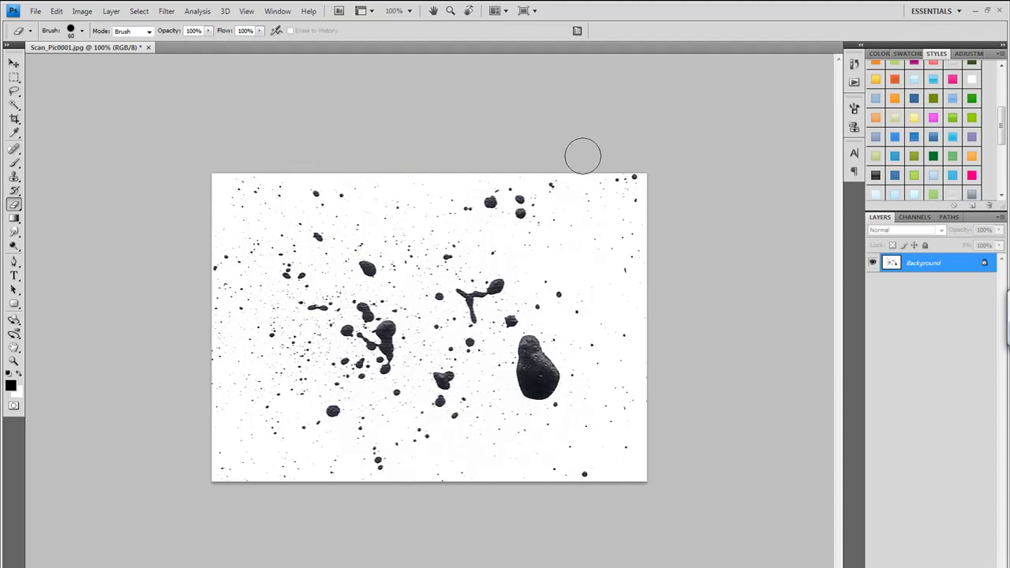
mouse_move(627, 162)
left_mouse_down()
mouse_move(647, 225)
mouse_move(568, 462)
mouse_move(572, 448)
left_mouse_up()
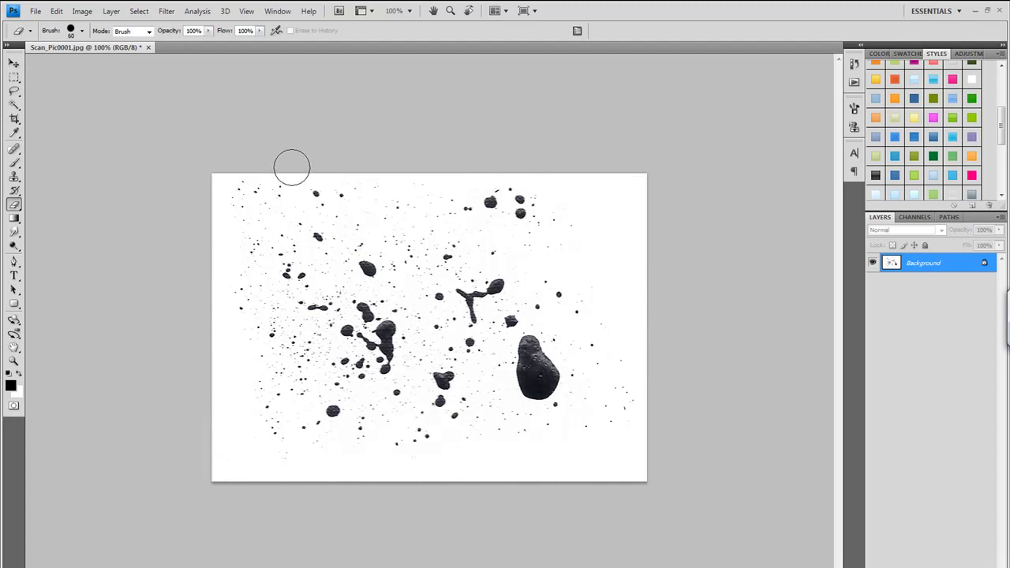
Cancel the Black & White adjustment and apply Levels with the black input raised to 11.
left_click(84, 11)
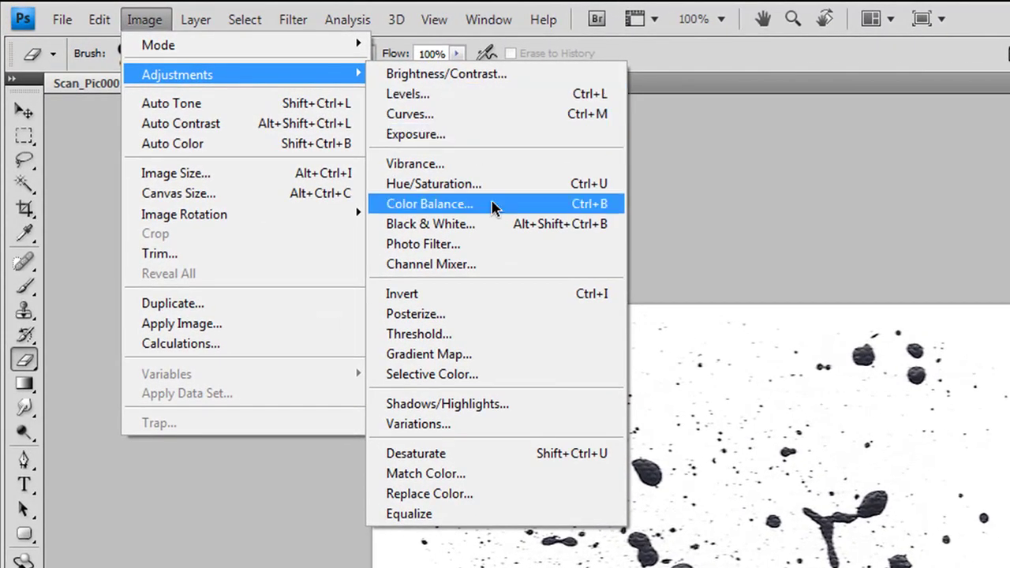
left_click(291, 130)
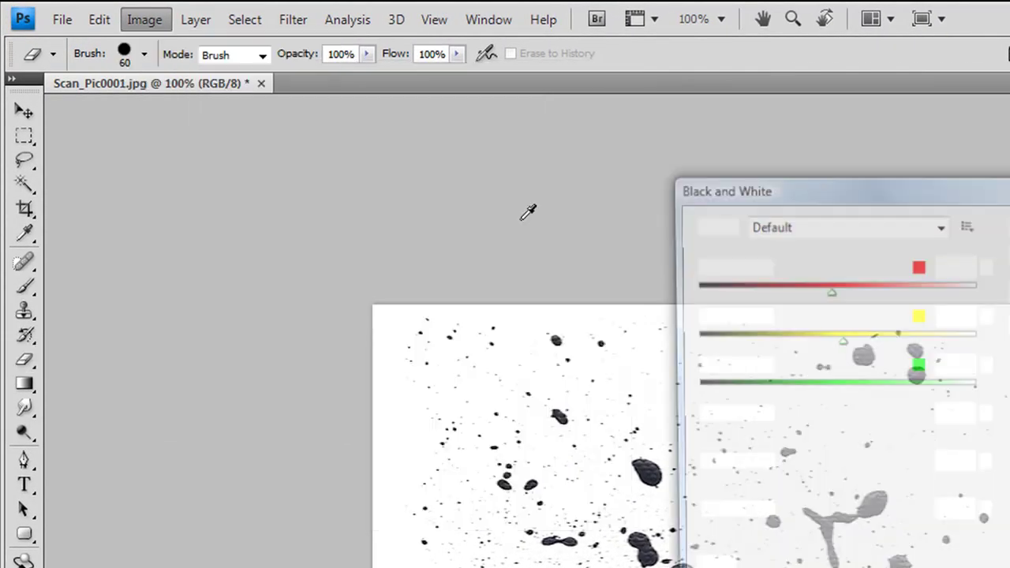
key("Escape")
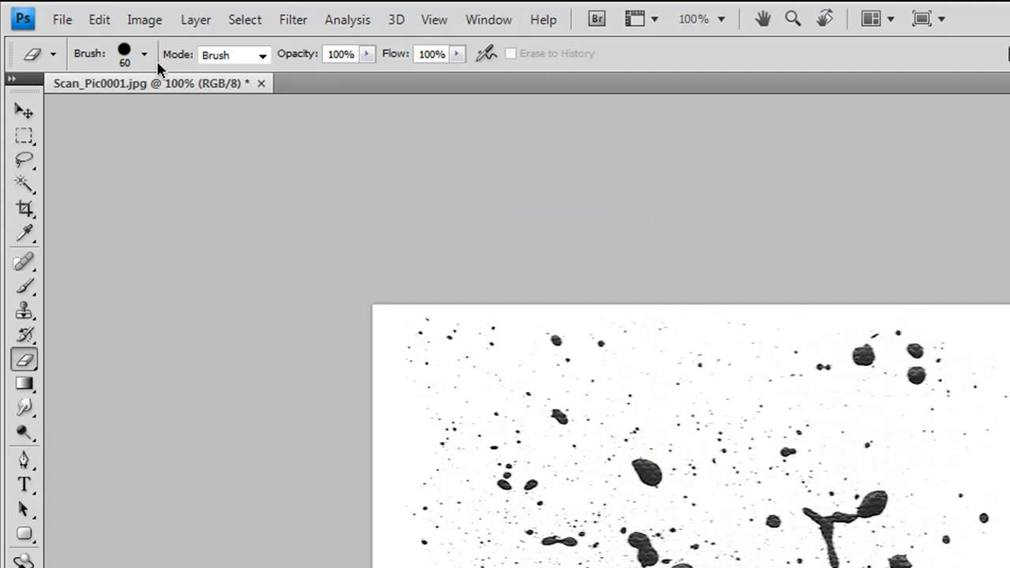
left_click(131, 21)
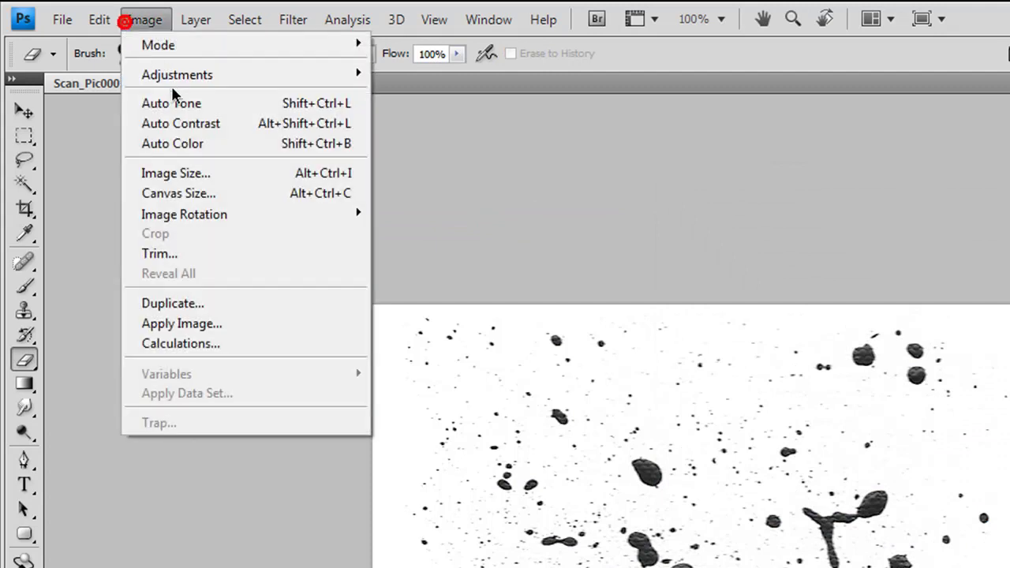
left_click(175, 74)
left_click(403, 95)
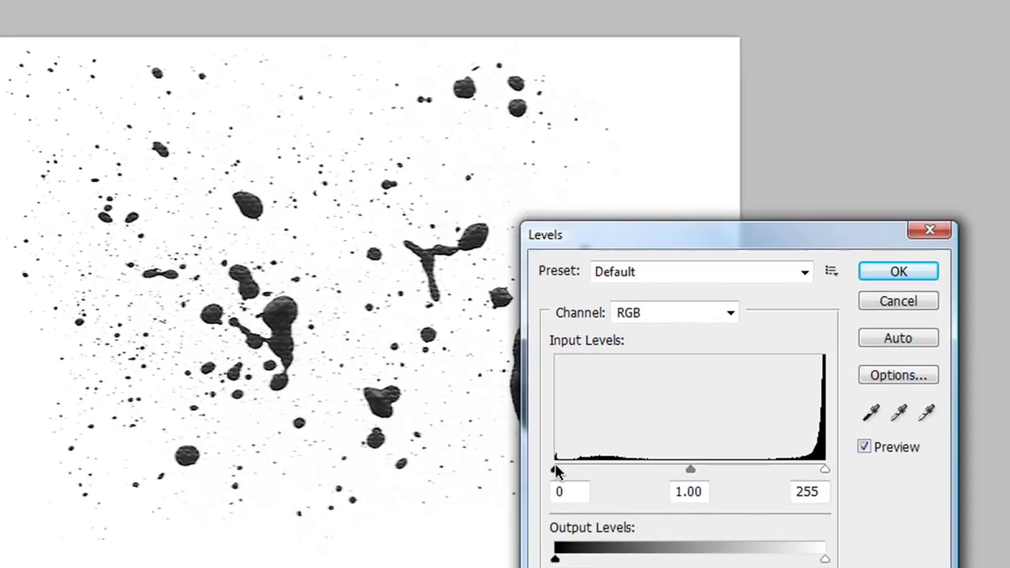
left_click_drag(498, 429, 533, 428)
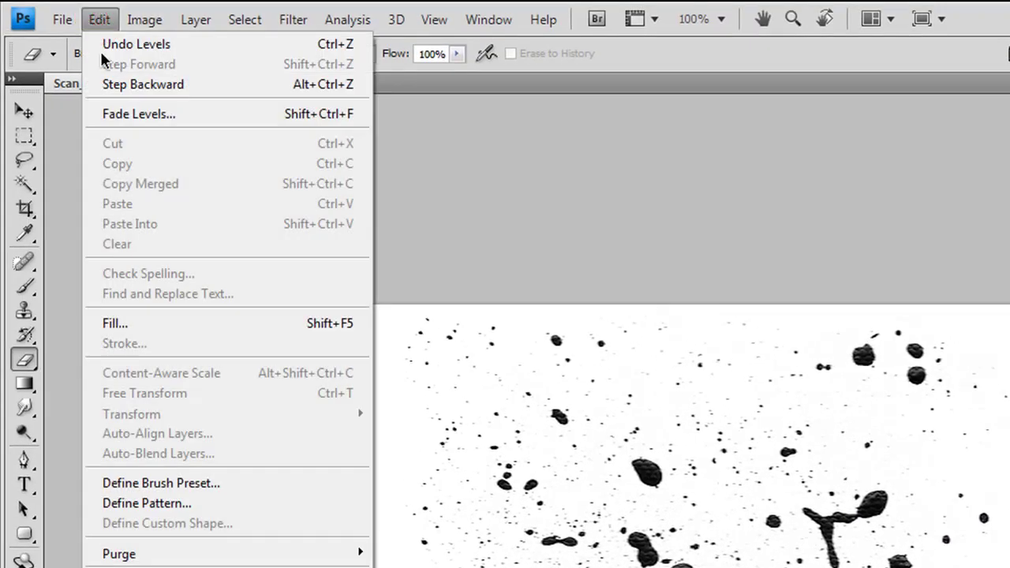
Define the cleaned image as a brush preset named 'Sp' and view it in the Brush tool's picker.
left_click(175, 483)
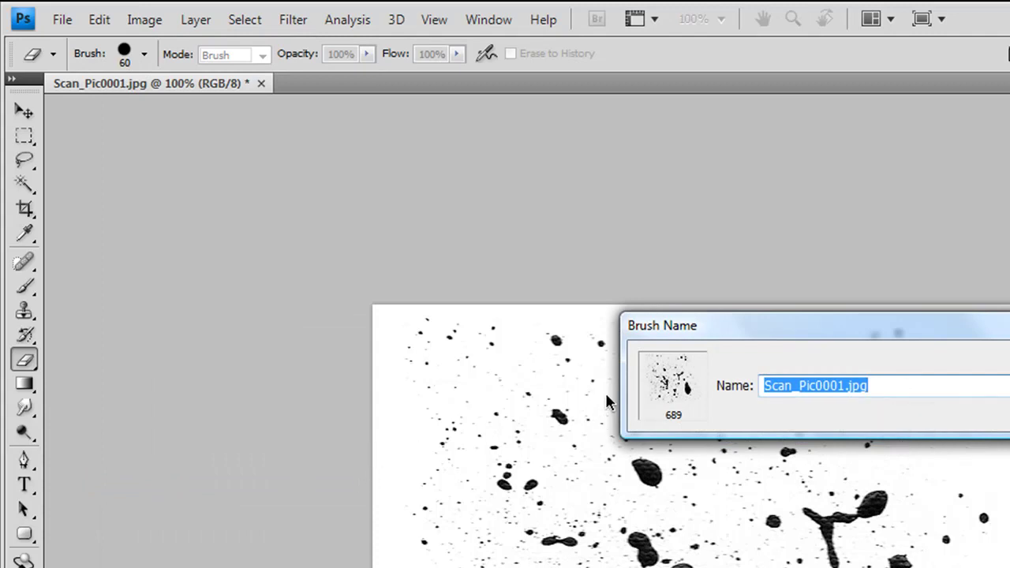
type("Sp")
key("Return")
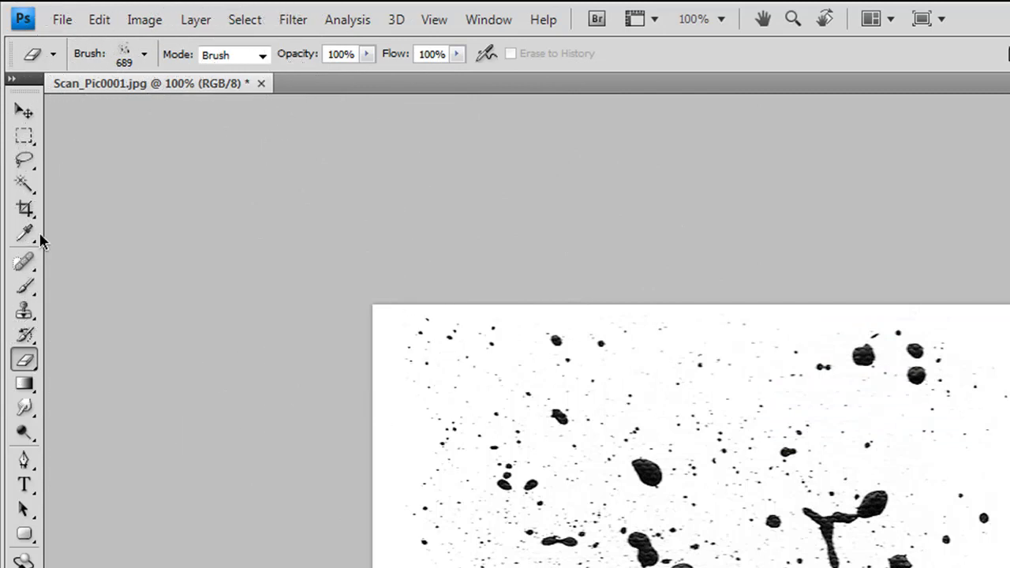
left_click(26, 286)
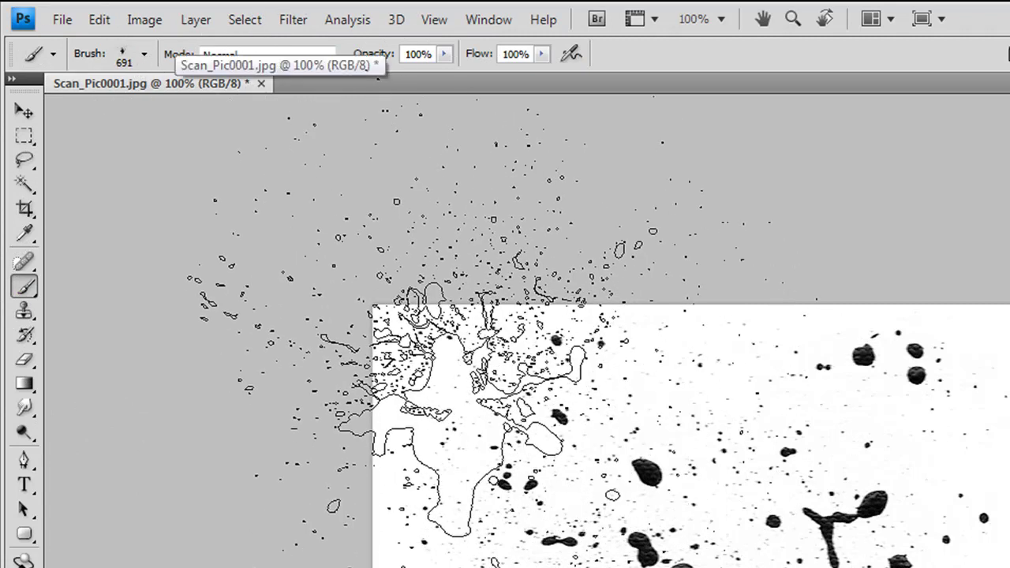
left_click(145, 55)
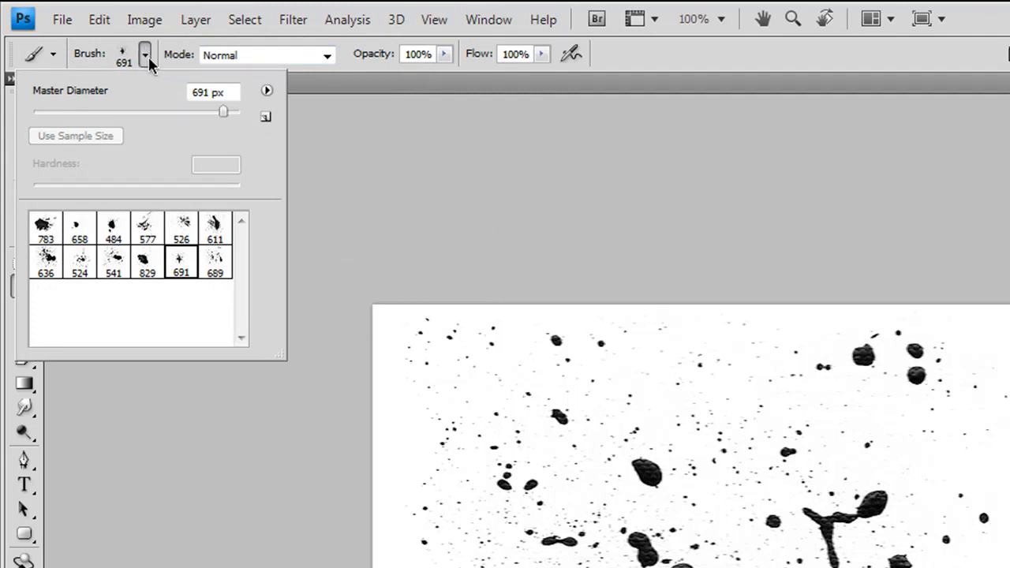
In the Preset Manager, select all twelve splatter brushes including 689 and save them as a set.
left_click(266, 91)
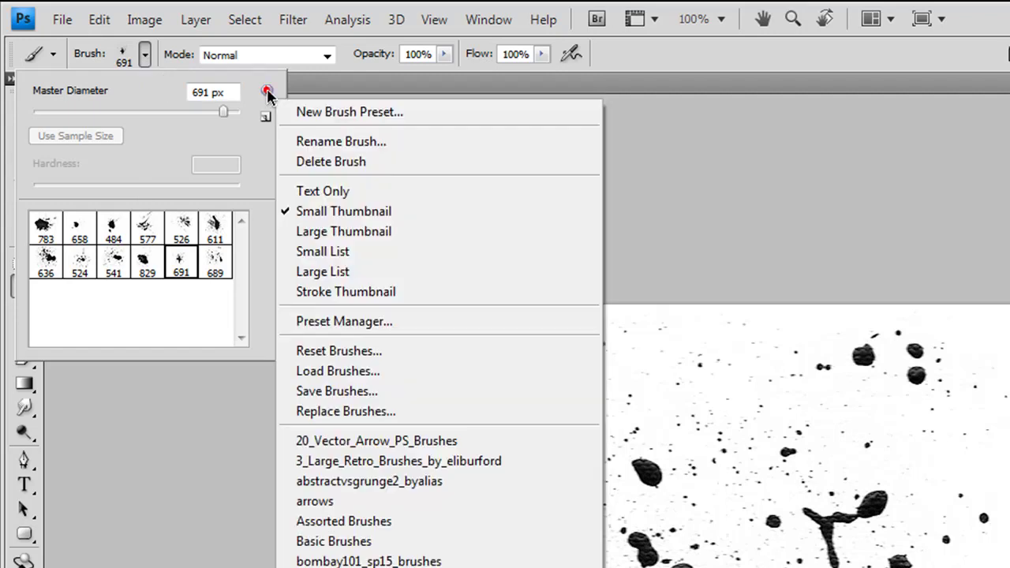
left_click(347, 322)
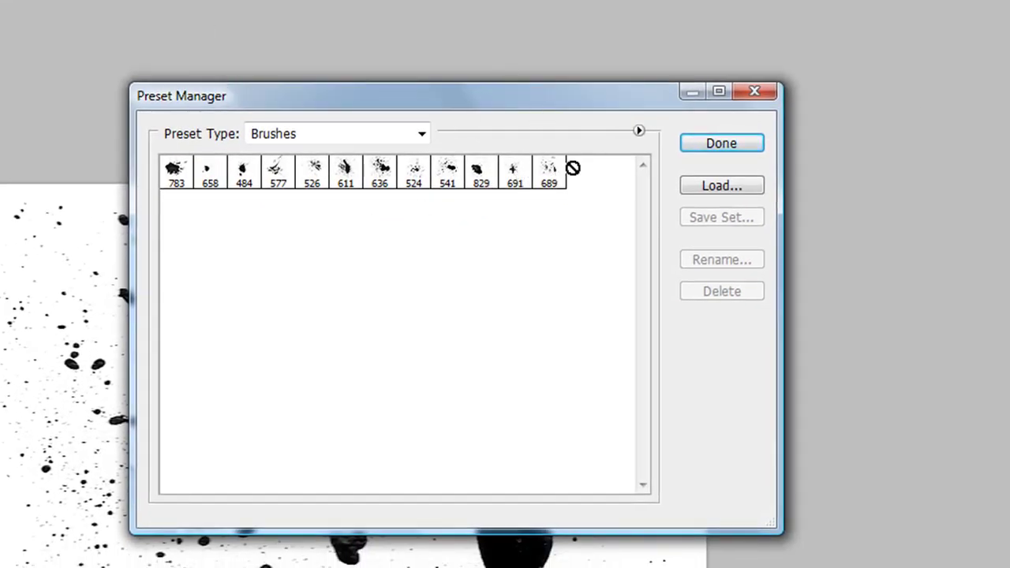
left_click(549, 175)
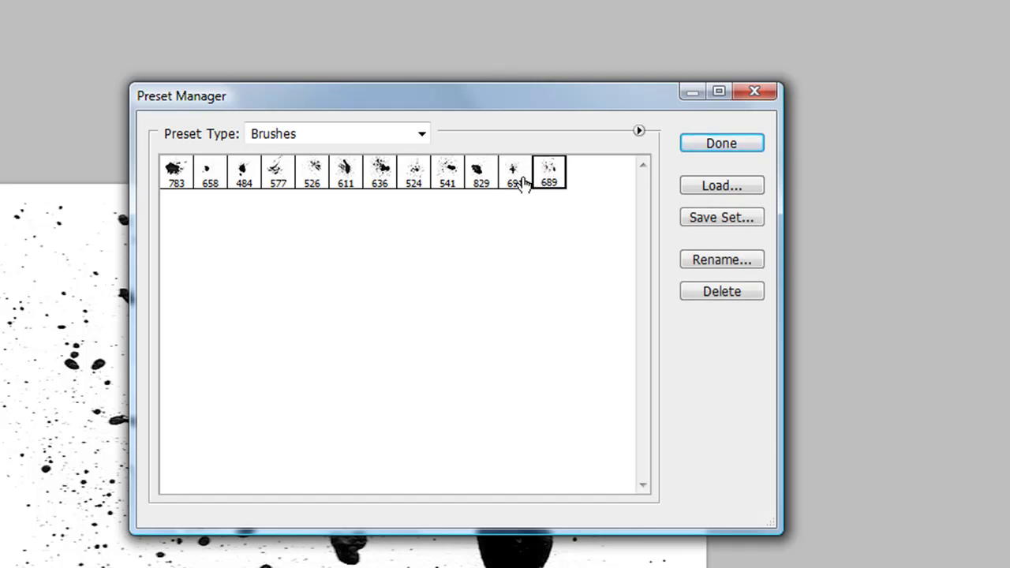
left_click(517, 172, "shift")
left_click(477, 172, "shift")
left_click(443, 174, "shift")
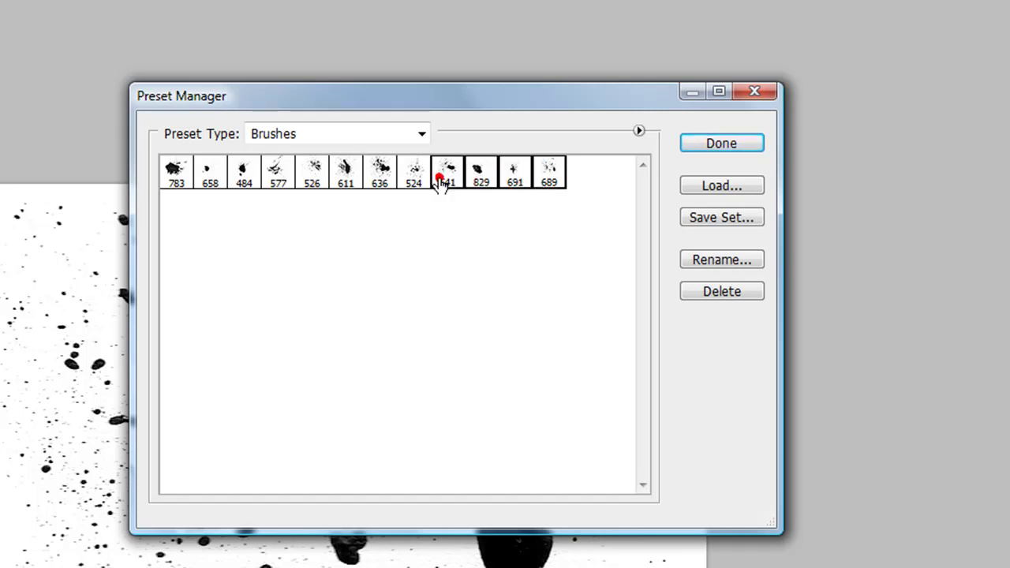
left_click(182, 177, "shift")
left_click(740, 217)
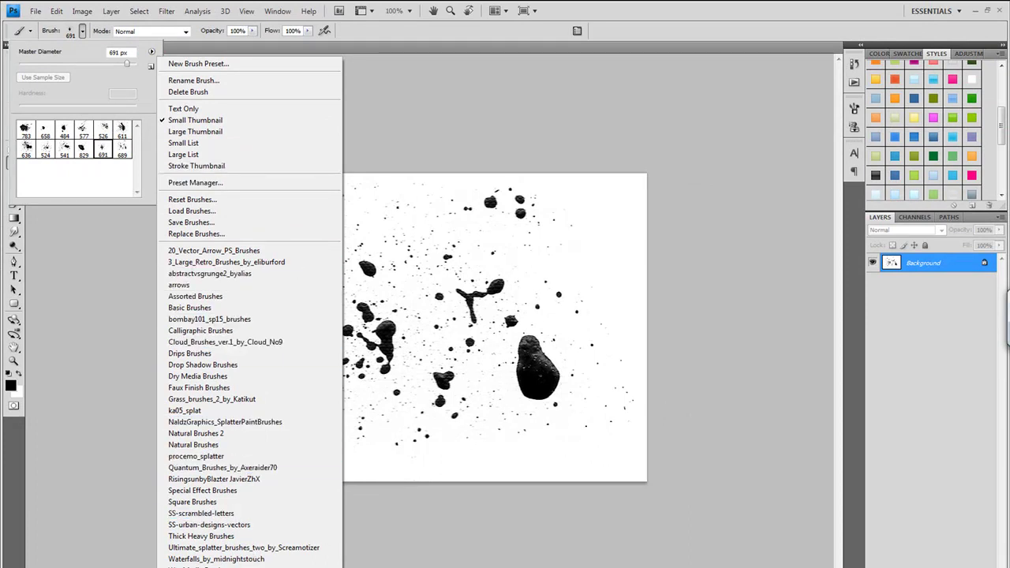
Replace the current brushes with the JxSplatter set and close the brush picker.
left_click(225, 422)
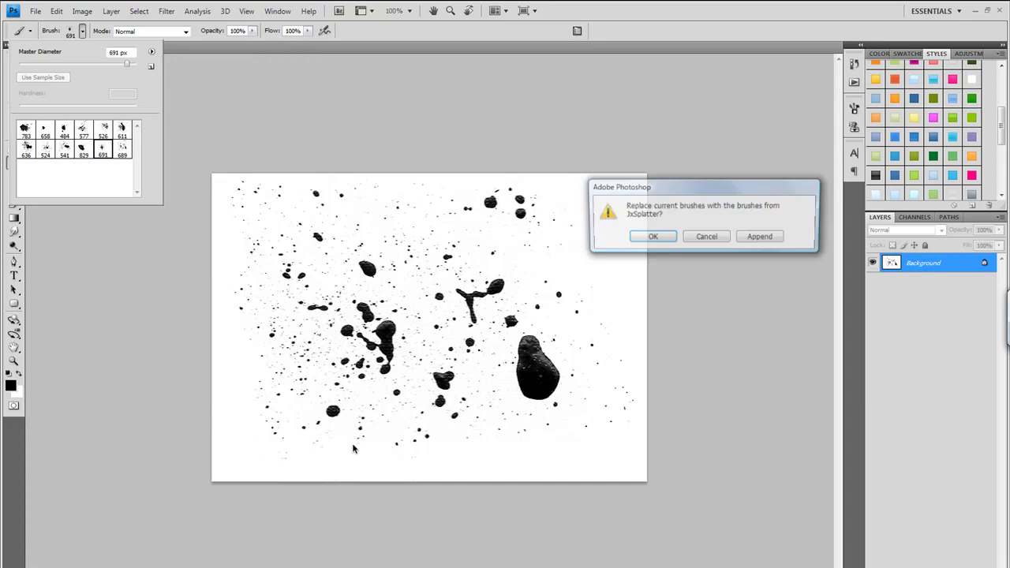
left_click(640, 241)
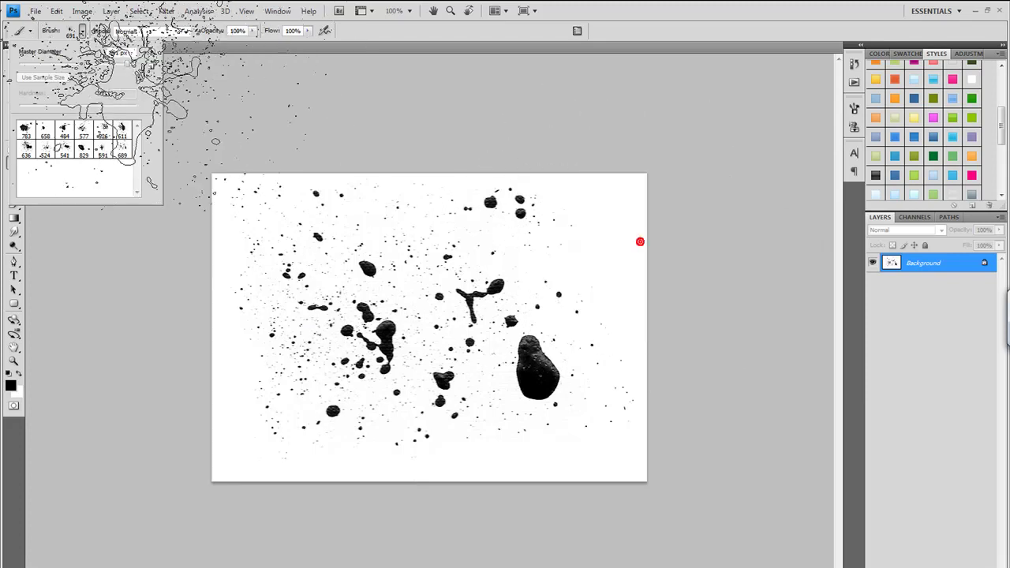
left_click(90, 28)
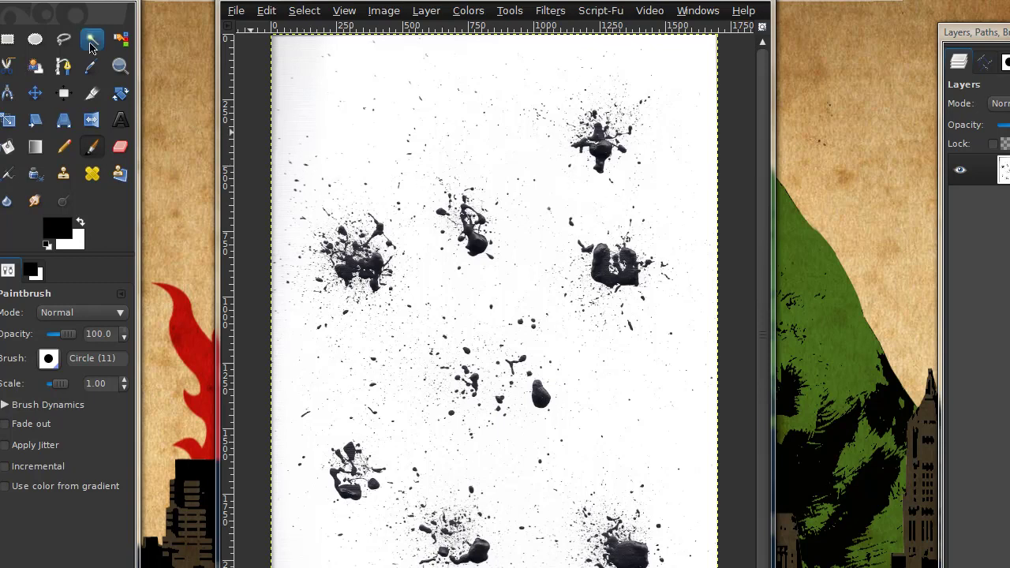
Crop the GIMP scan tightly around the central splatter cluster to 738 by 504 pixels.
left_click_drag(83, 6, 108, 7)
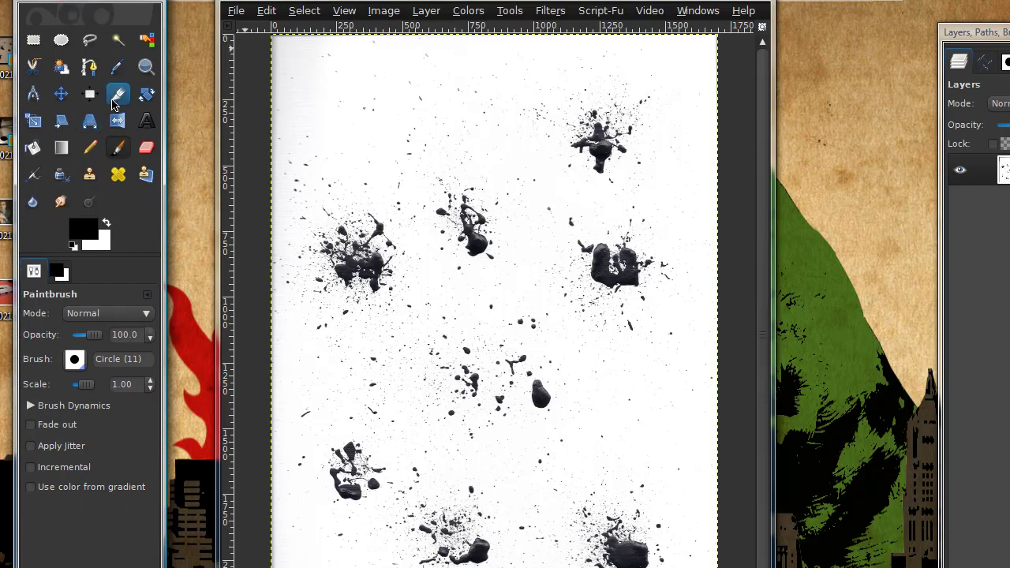
left_click(113, 101)
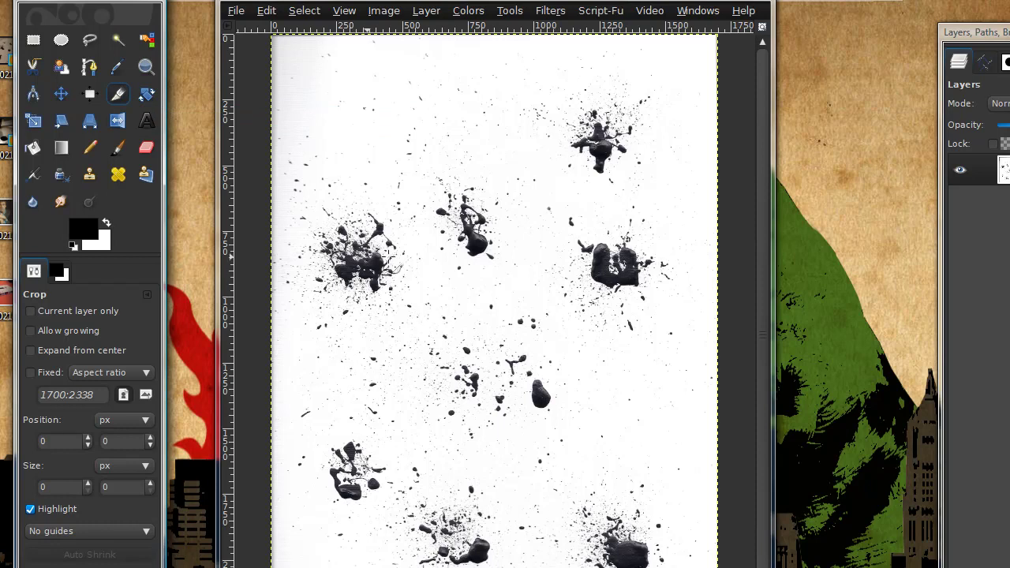
scroll(450, 265, "down", 2)
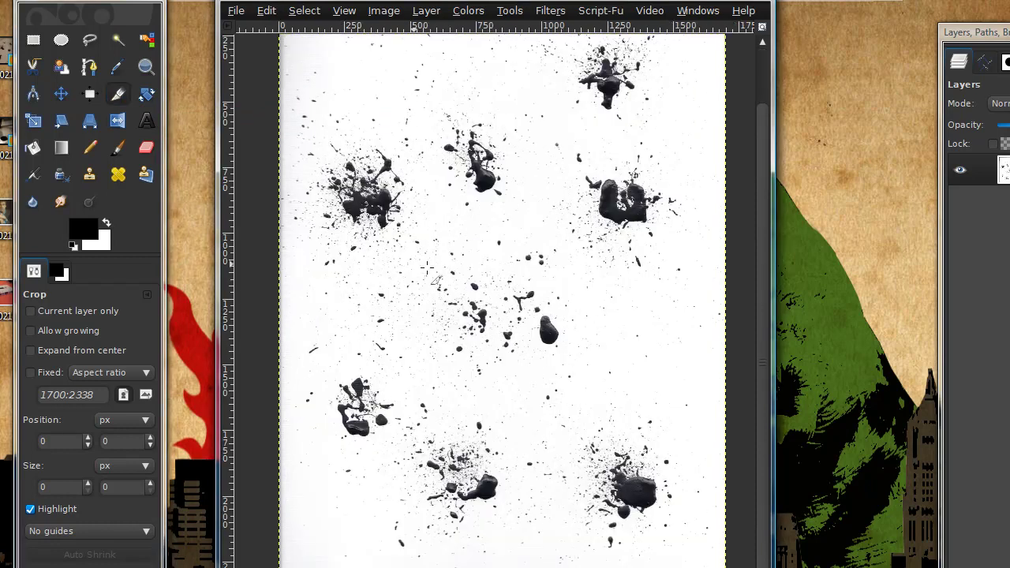
left_click_drag(375, 254, 600, 381)
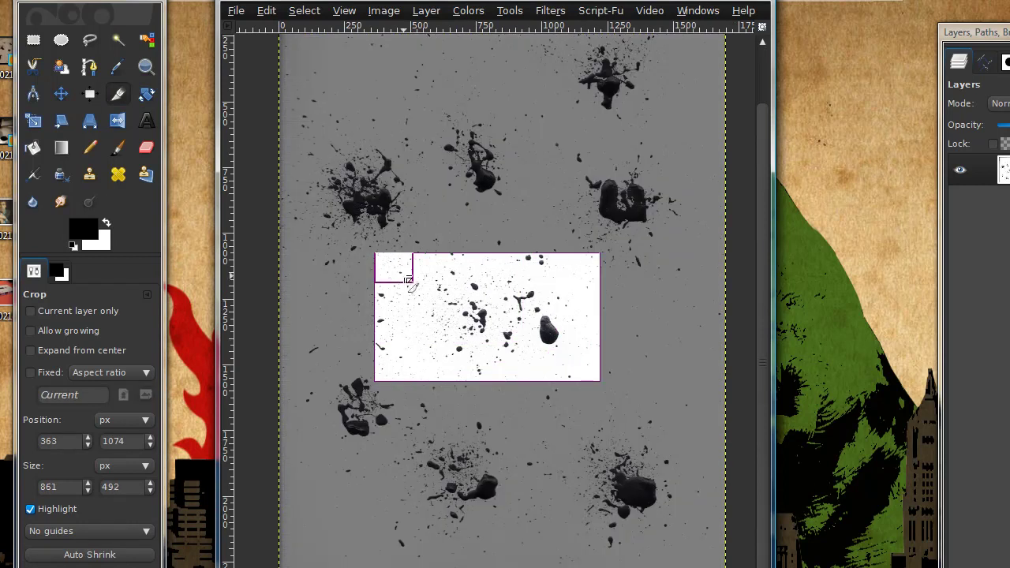
left_click_drag(384, 266, 416, 272)
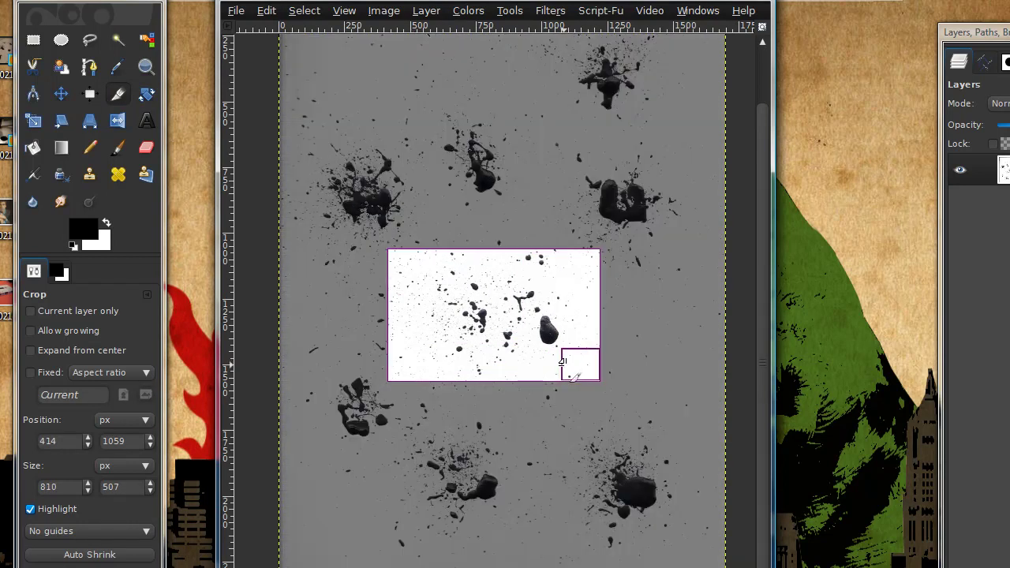
left_click_drag(593, 373, 574, 364)
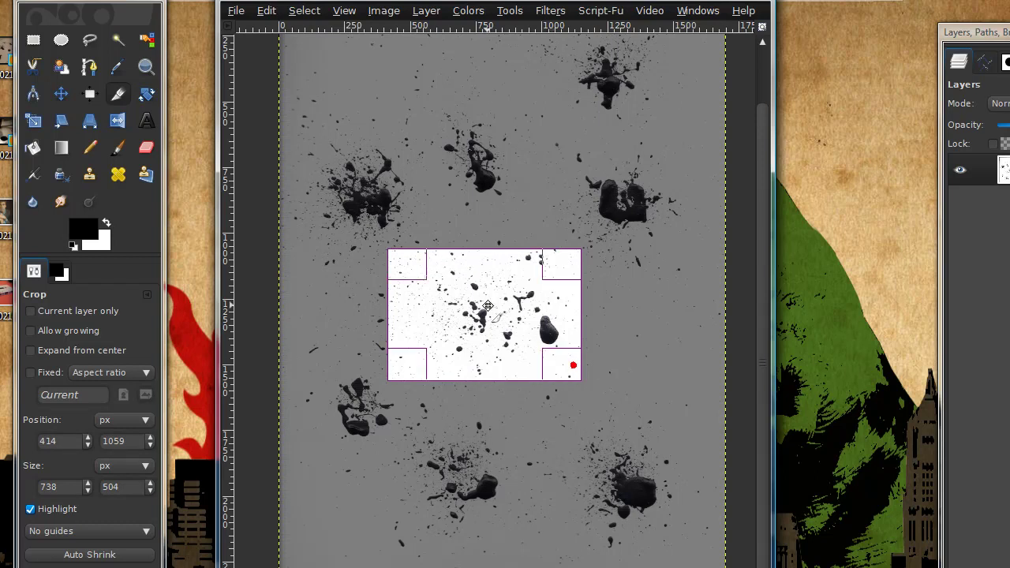
left_click(488, 306)
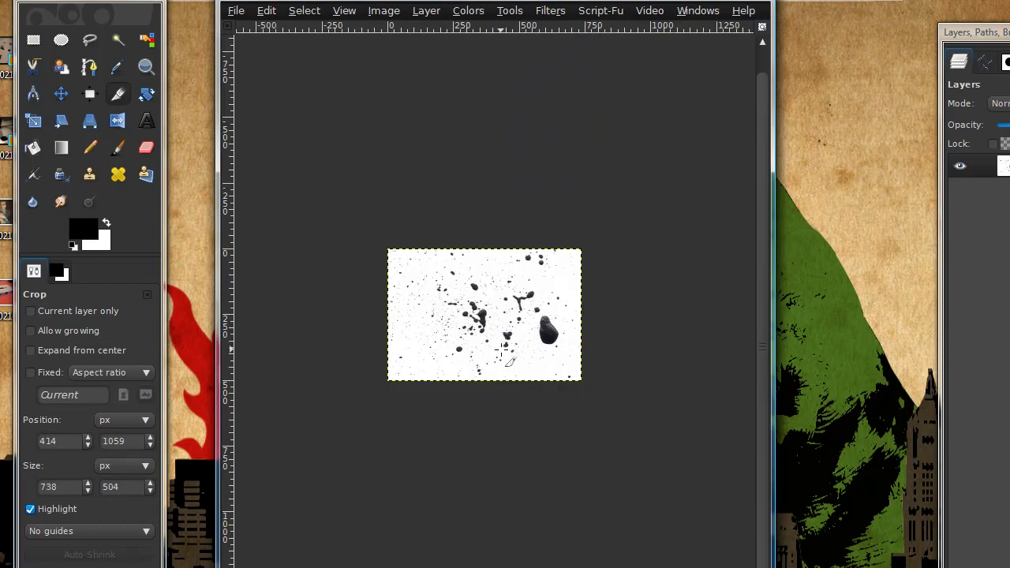
scroll(502, 350, "up", 2, "ctrl")
scroll(502, 350, "up", 1, "ctrl")
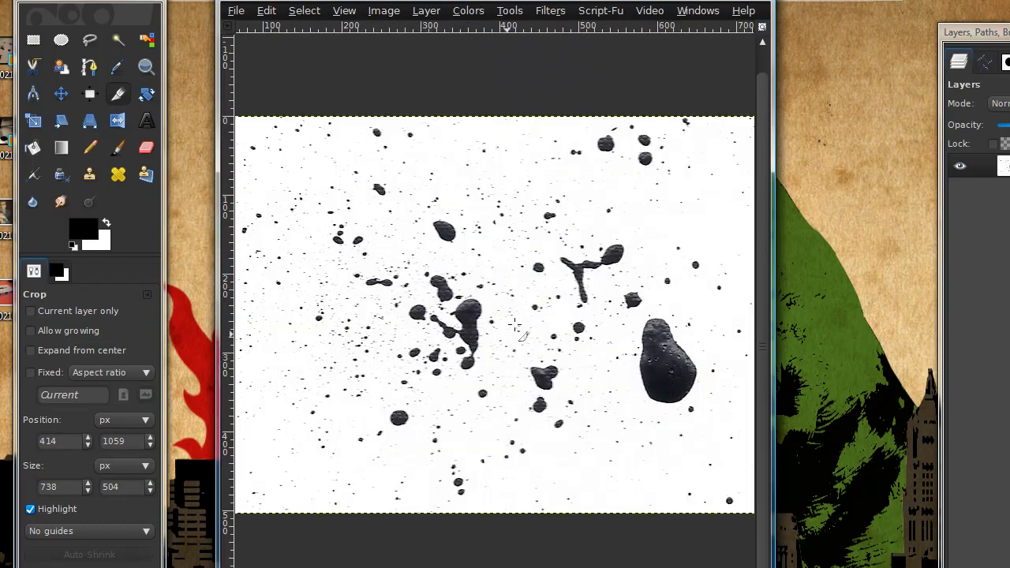
scroll(485, 338, "down", 1, "ctrl")
scroll(568, 327, "up", 1, "ctrl")
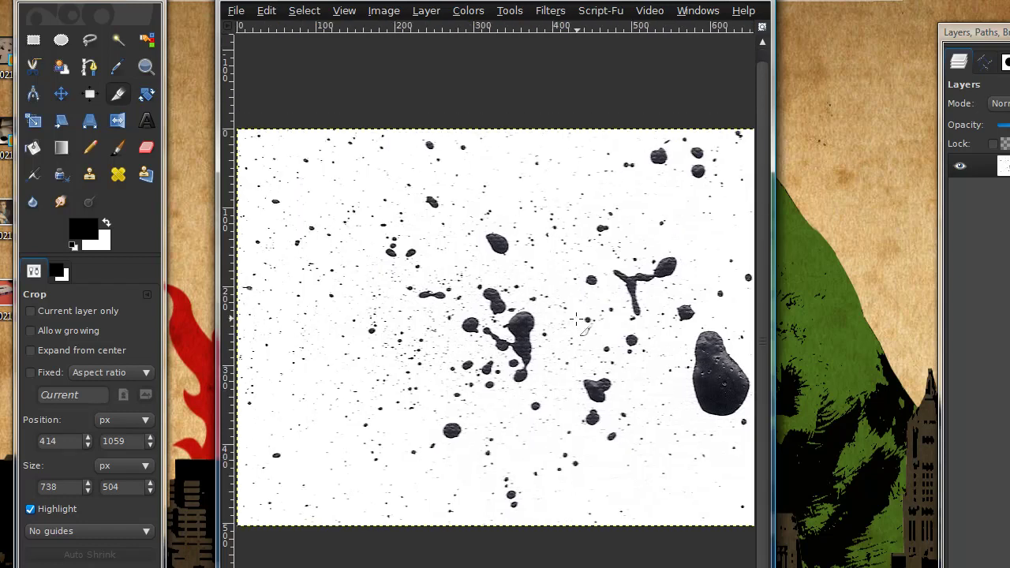
Set up the Paintbrush with white as the foreground colour and an enlarged brush.
left_click(117, 149)
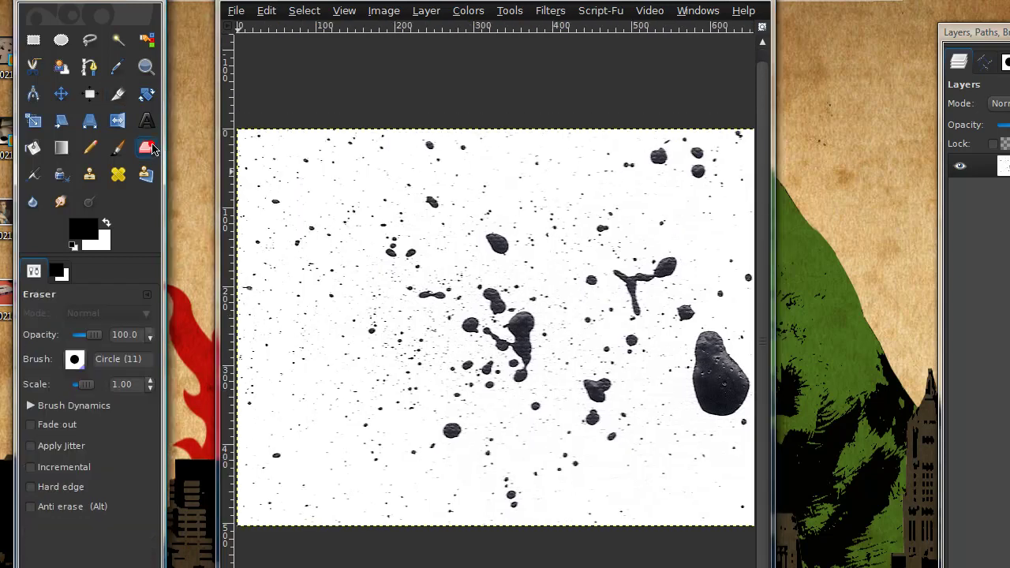
left_click(107, 223)
scroll(354, 222, "up", 2, "alt")
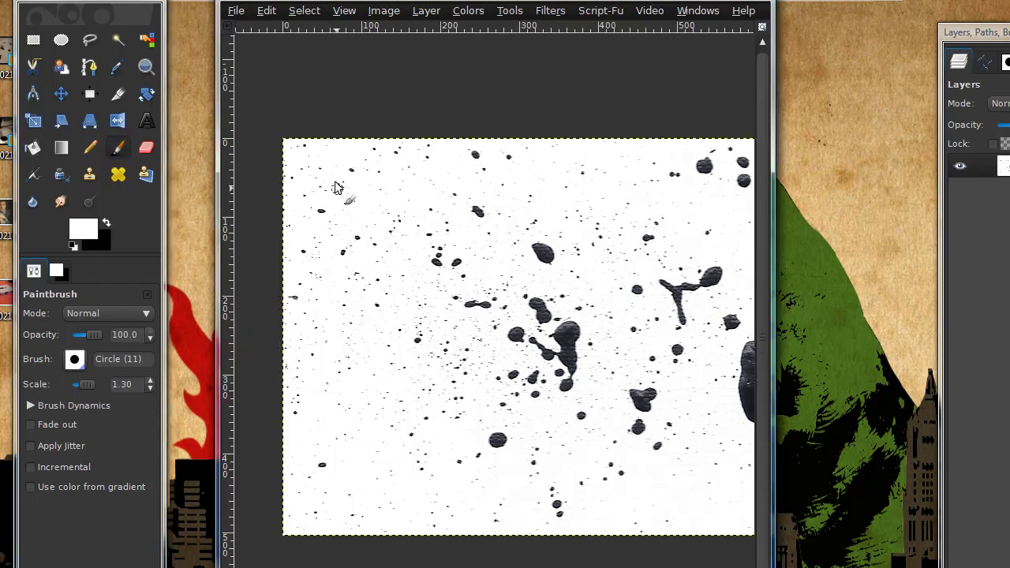
scroll(306, 148, "up", 8, "alt")
Paint out the specks near the top-left corner, left edge and bottom edge in white.
mouse_move(306, 144)
left_mouse_down()
mouse_move(297, 140)
mouse_move(293, 185)
mouse_move(307, 154)
mouse_move(333, 144)
left_mouse_up()
left_click(268, 189)
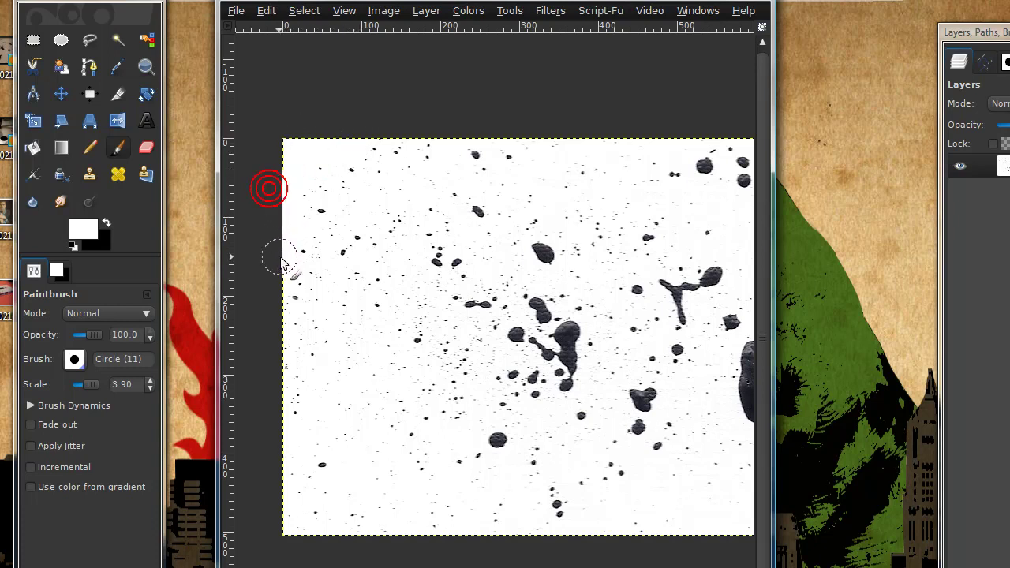
mouse_move(294, 255)
left_mouse_down()
mouse_move(282, 295)
mouse_move(292, 373)
mouse_move(282, 469)
mouse_move(304, 548)
left_mouse_up()
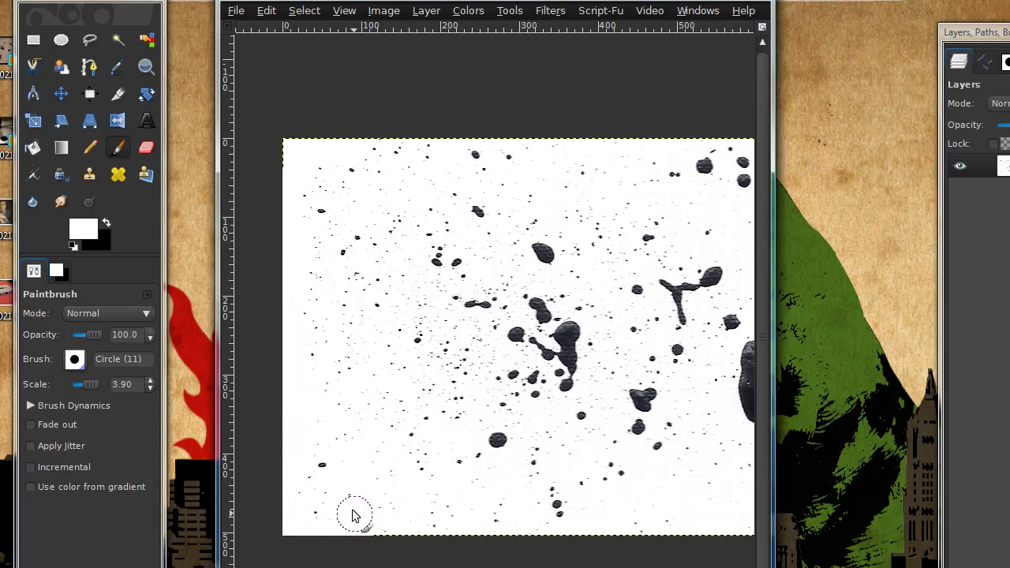
mouse_move(355, 529)
left_mouse_down()
mouse_move(390, 516)
mouse_move(480, 542)
mouse_move(550, 543)
left_mouse_up()
scroll(638, 316, "right", 5)
scroll(553, 303, "up", 2)
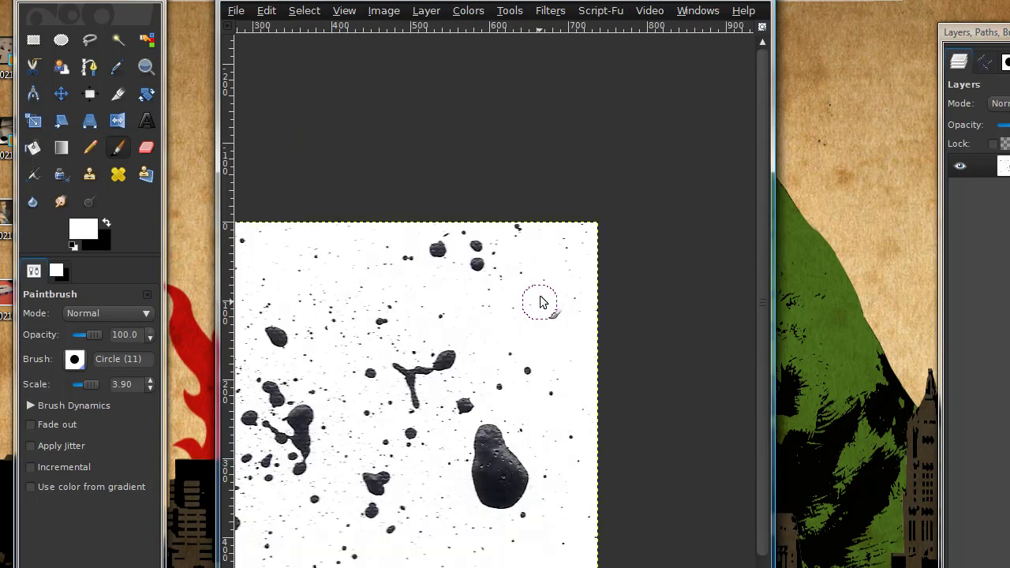
scroll(483, 380, "left", 3)
scroll(483, 381, "down", 1)
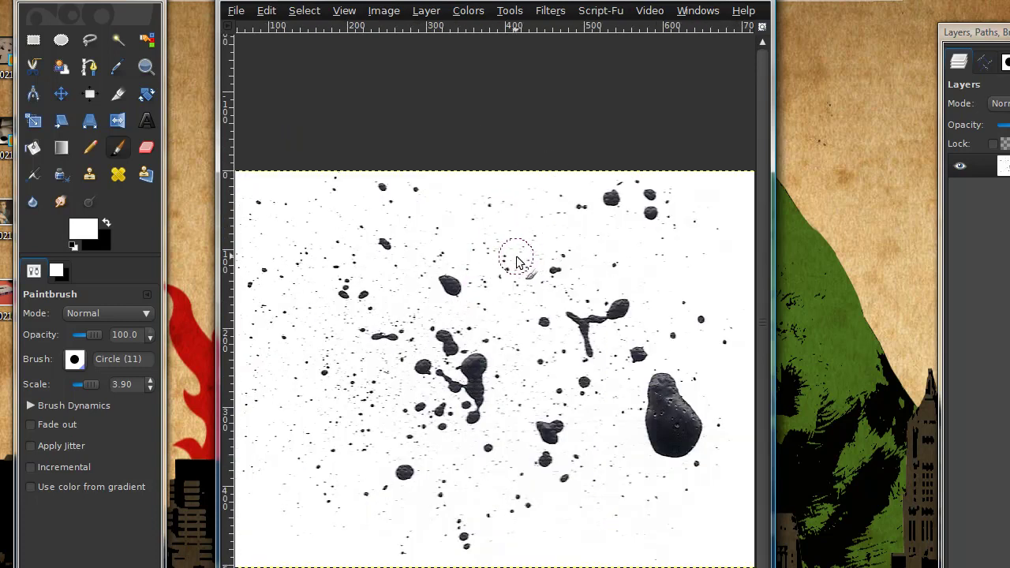
Convert the image to Grayscale and apply Levels with the black input raised to 44.
left_click(402, 12)
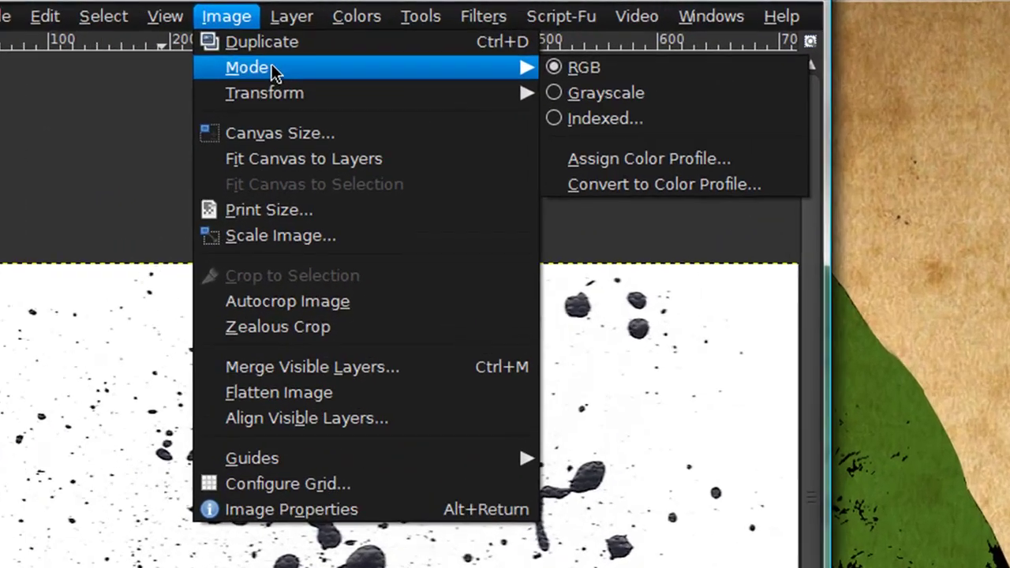
mouse_move(154, 82)
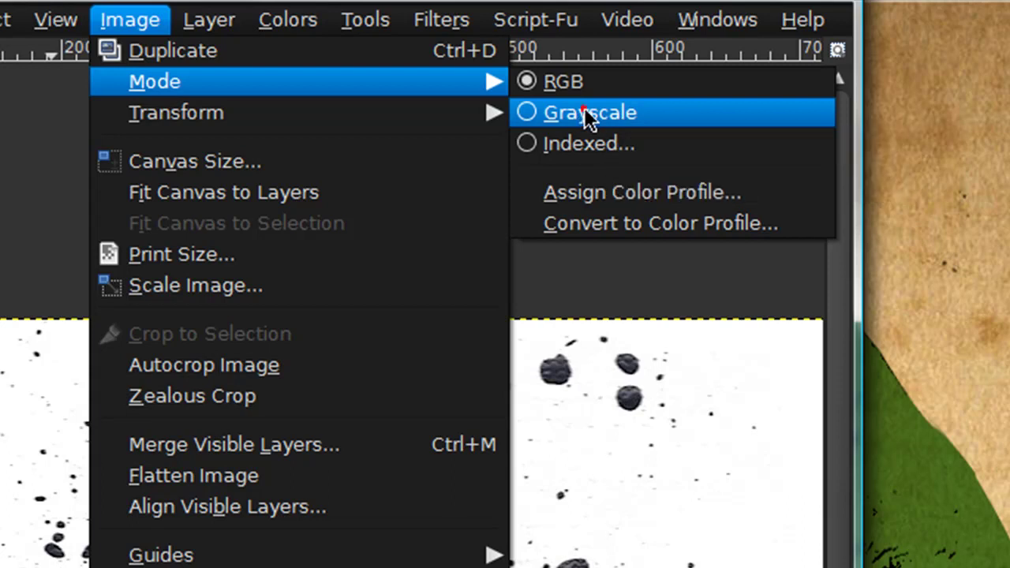
left_click(584, 113)
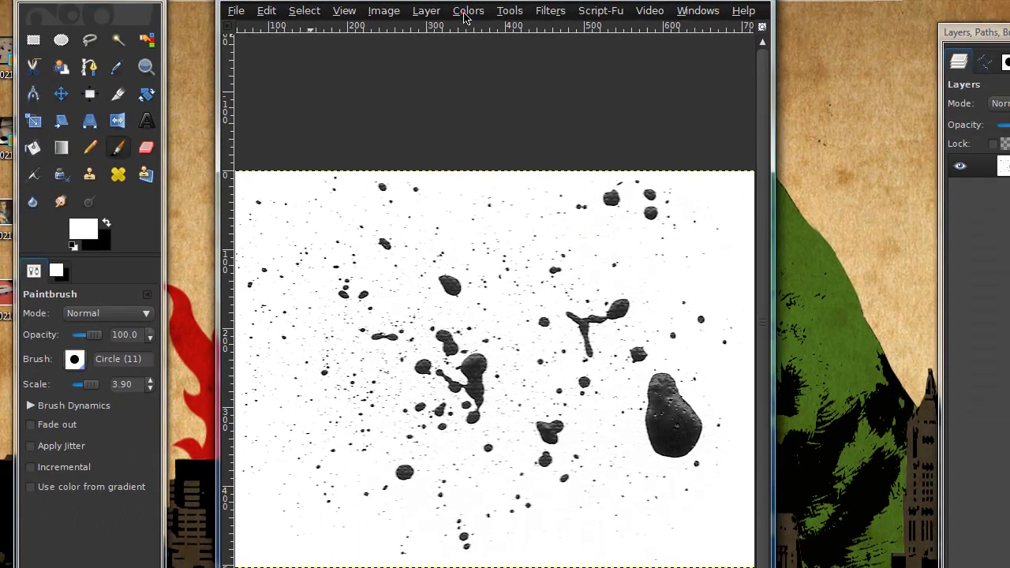
left_click(468, 11)
left_click(487, 109)
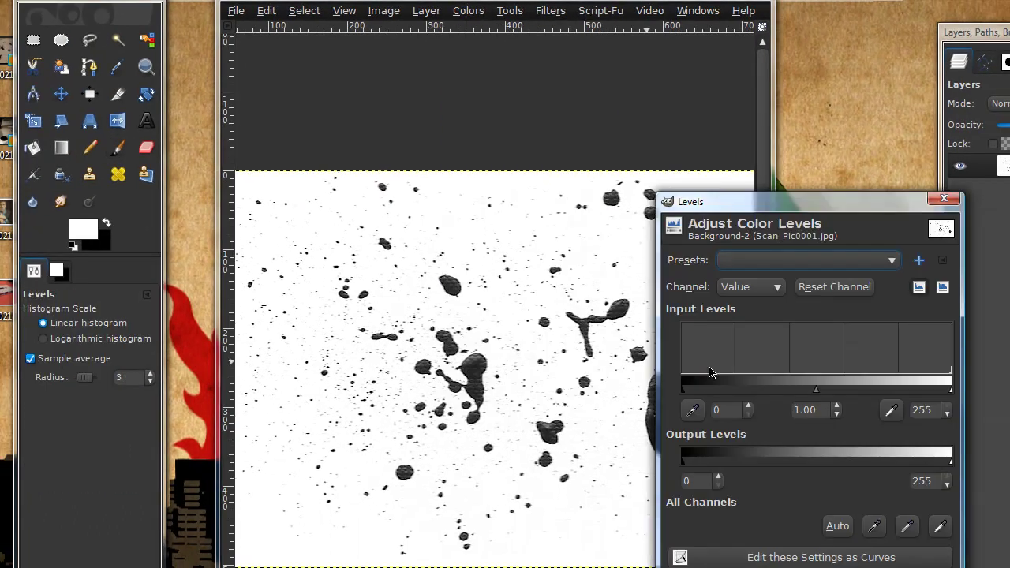
left_click_drag(689, 388, 728, 389)
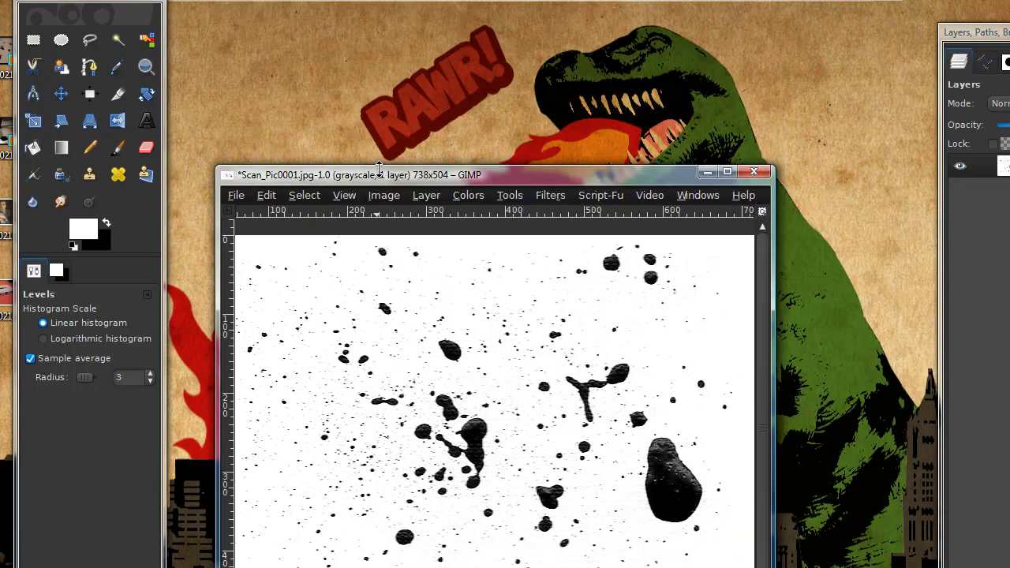
left_click_drag(379, 170, 430, 68)
left_click(473, 79)
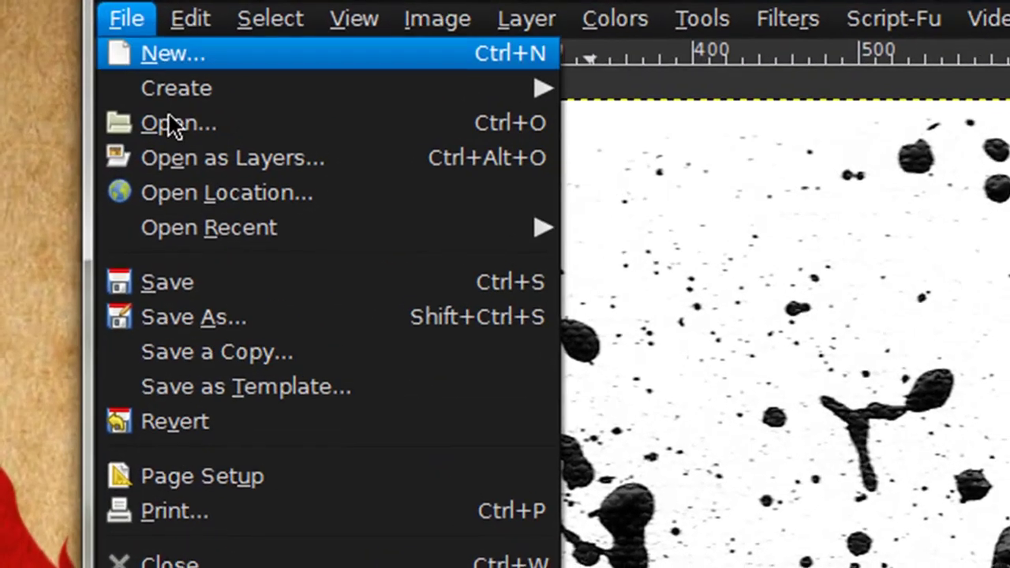
Start Save As and browse to C:\Program Files (x86) in the save dialog.
left_click(225, 319)
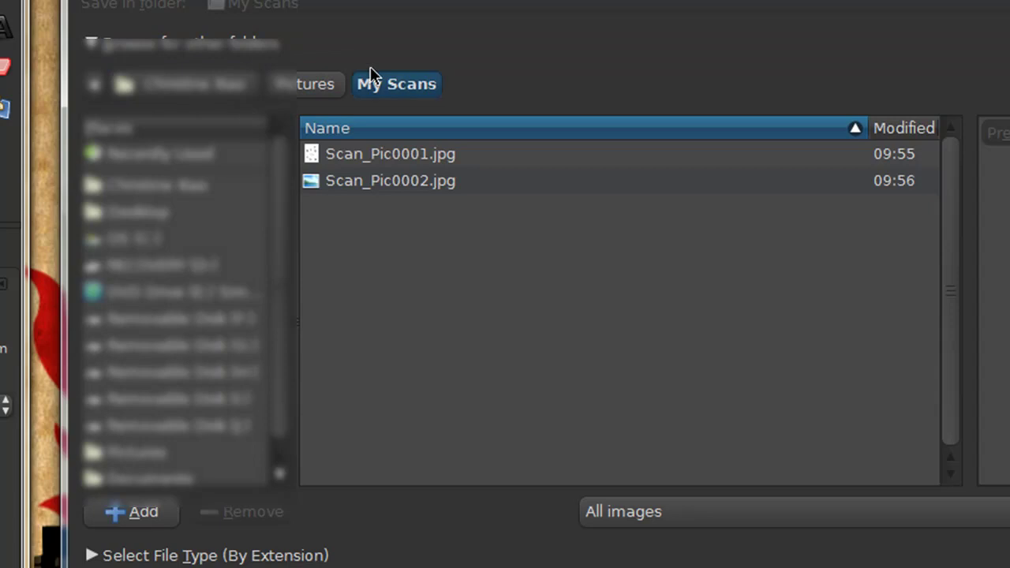
left_click(193, 237)
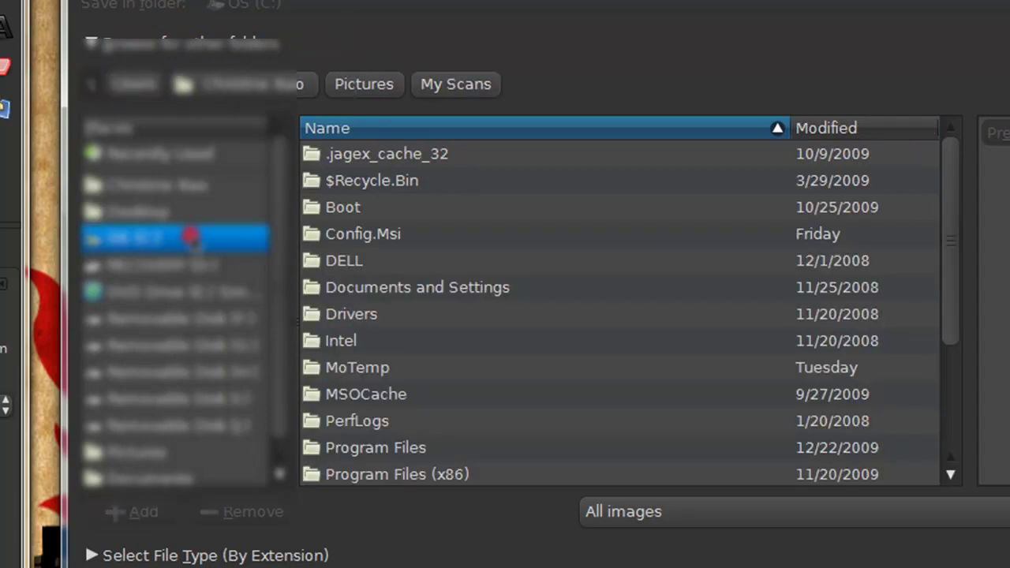
double_click(419, 472)
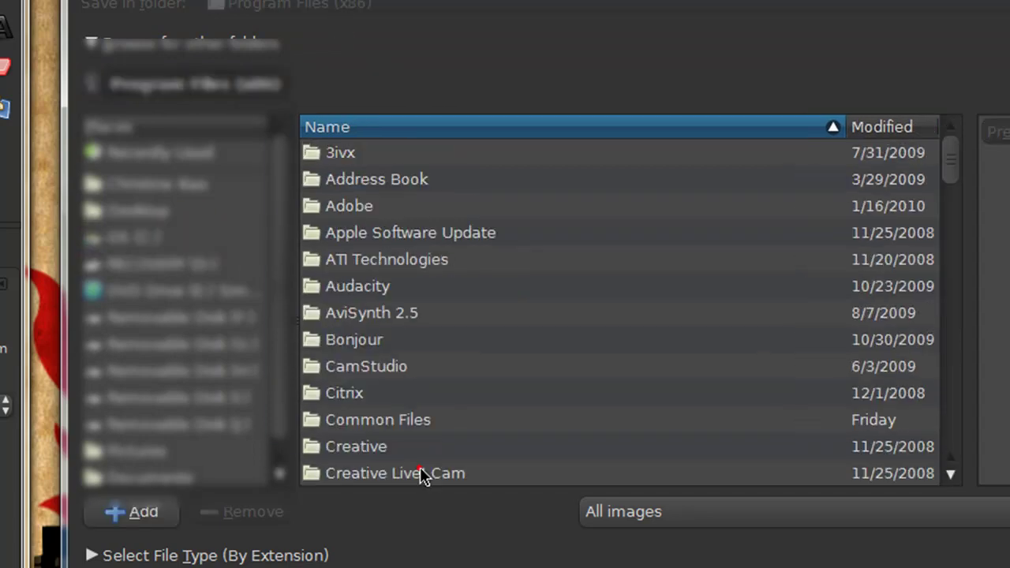
double_click(347, 206)
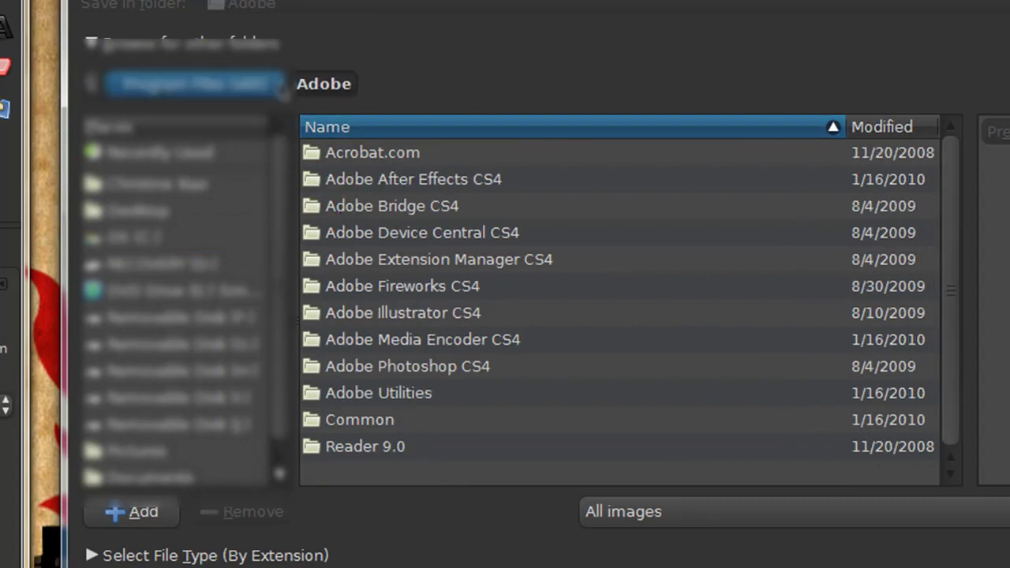
left_click(193, 84)
scroll(371, 424, "down", 3)
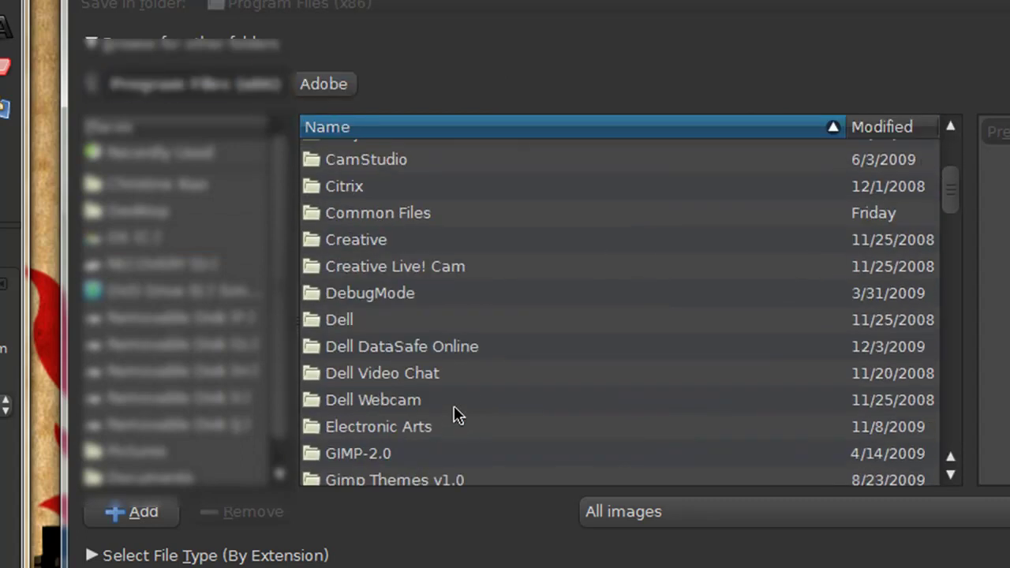
Navigate into GIMP-2.0\share\gimp\2.0\brushes as the save location.
double_click(399, 458)
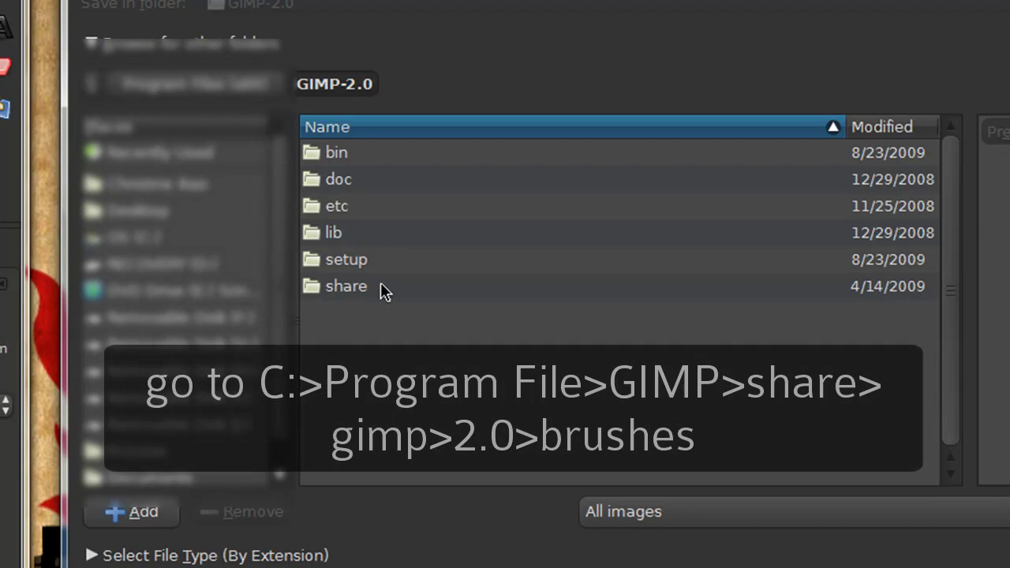
double_click(380, 284)
double_click(383, 155)
left_click(384, 153)
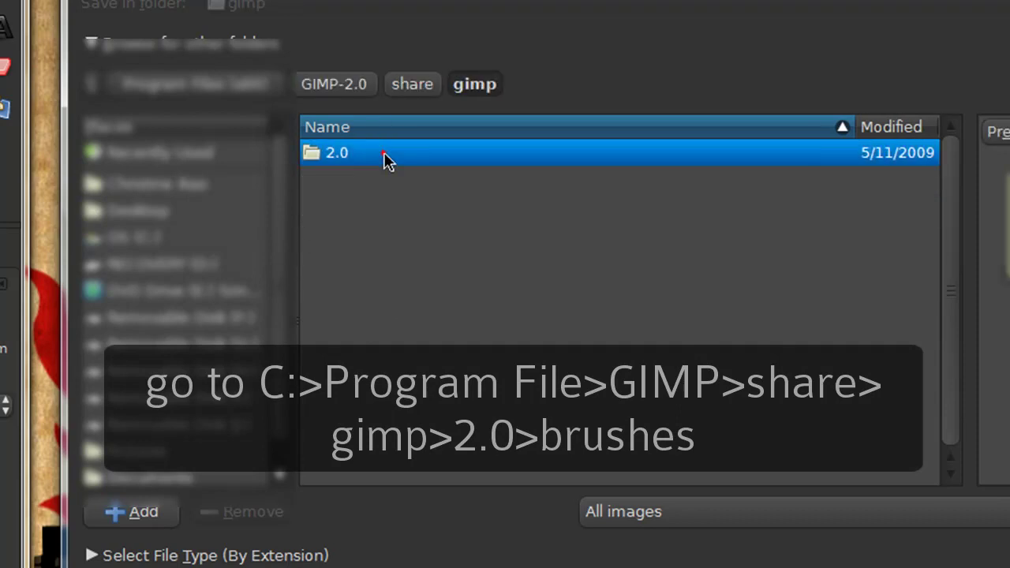
double_click(462, 158)
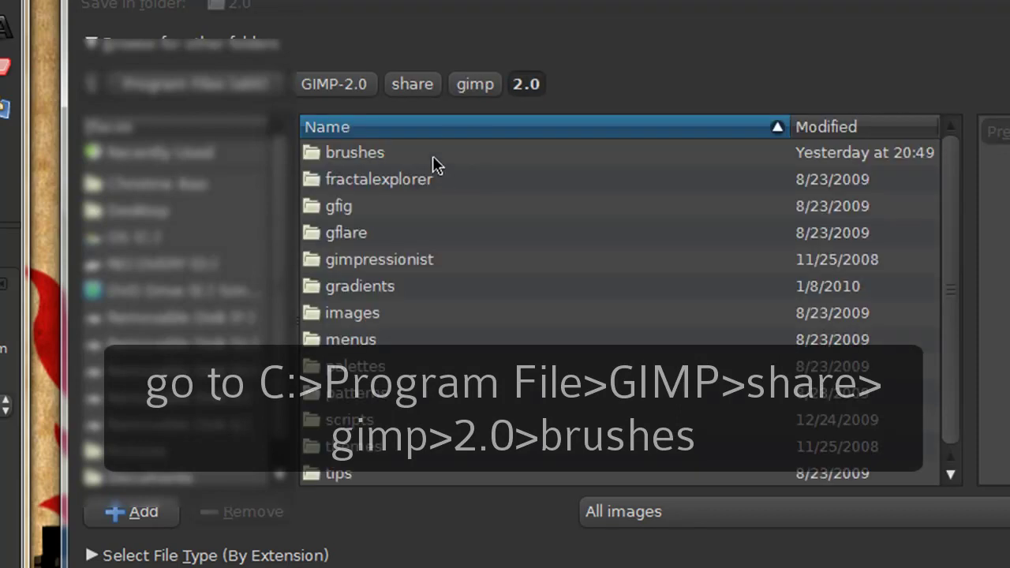
double_click(432, 156)
type("splatter")
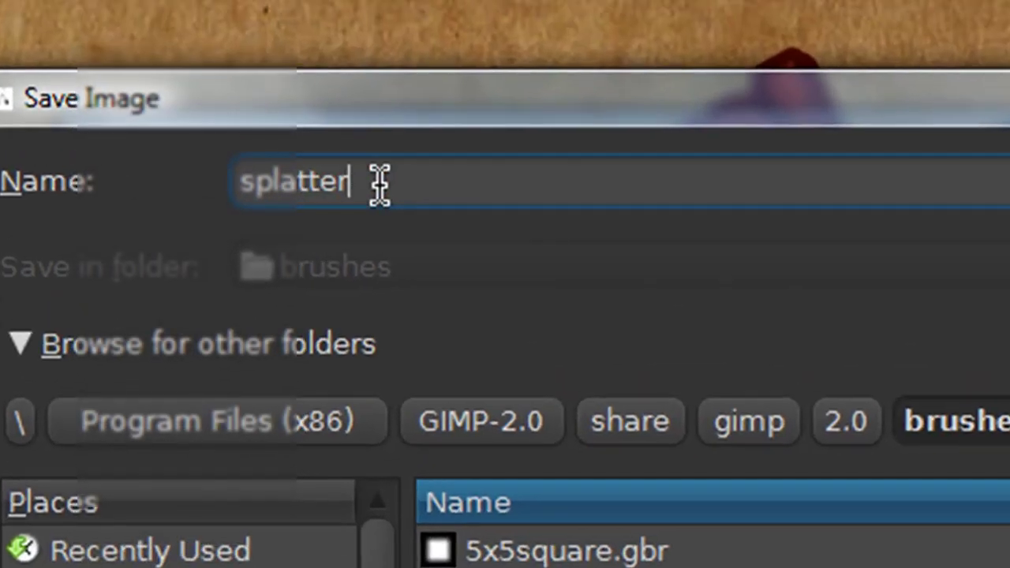
Name the file splatter.gbr, select the 'GIMP Brush' description, then cancel the brush options prompt.
type(".")
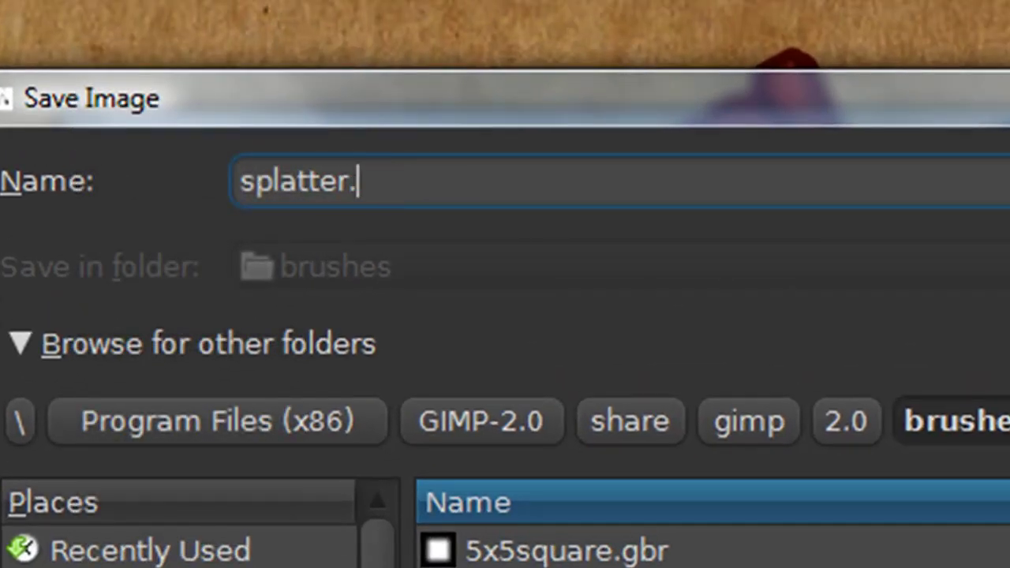
type("gbr")
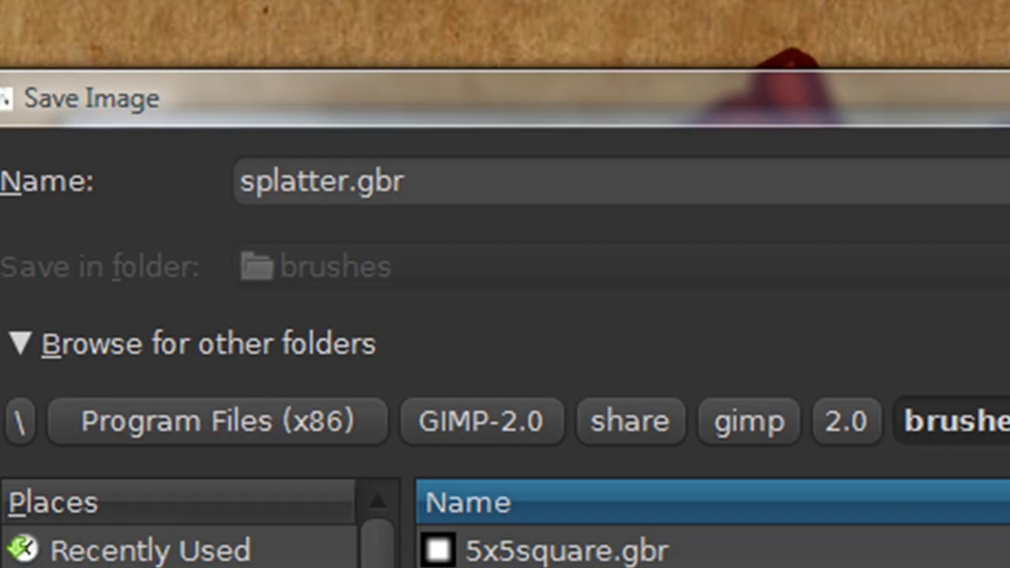
key("Return")
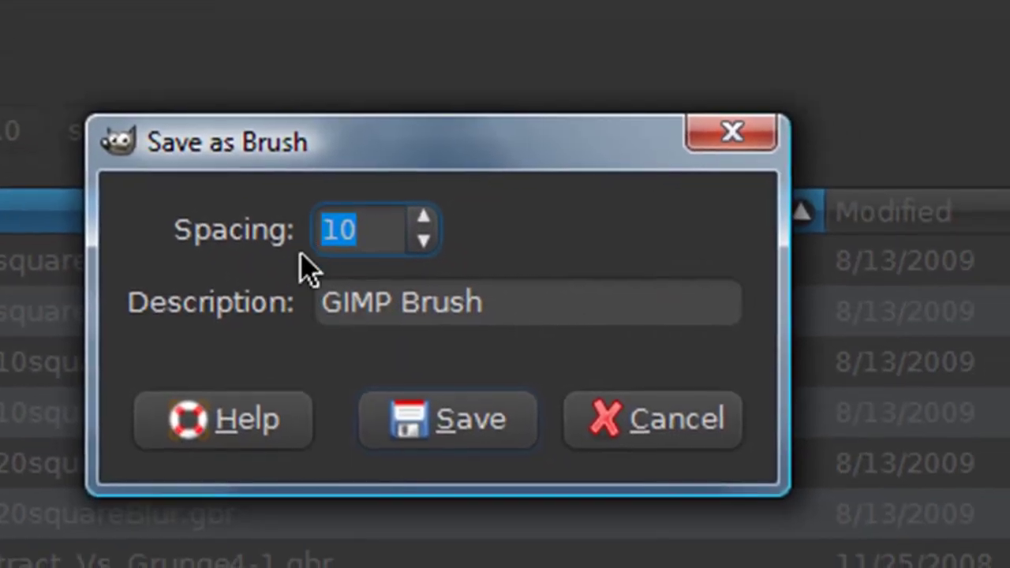
left_click(548, 303)
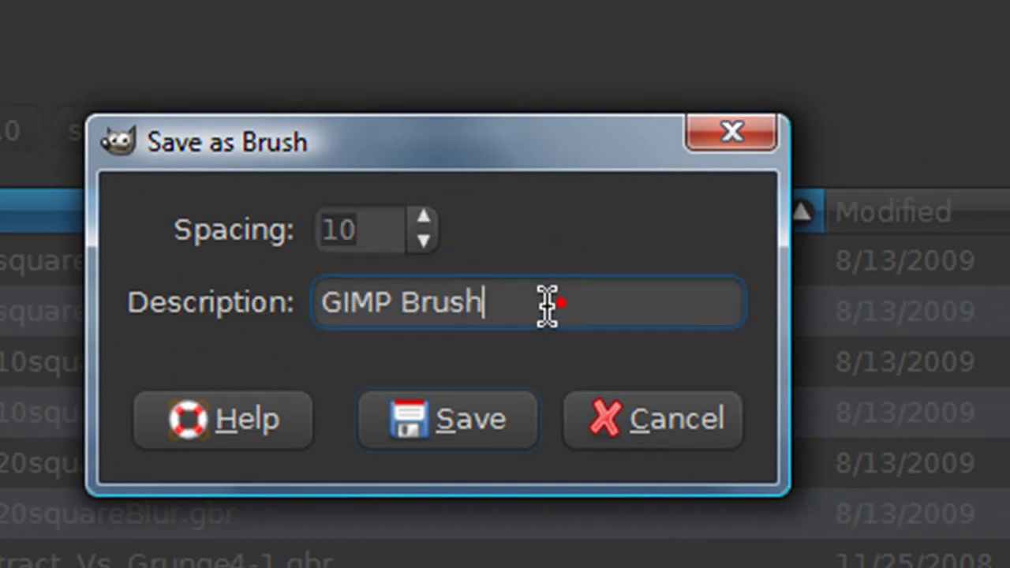
left_click_drag(549, 303, 309, 311)
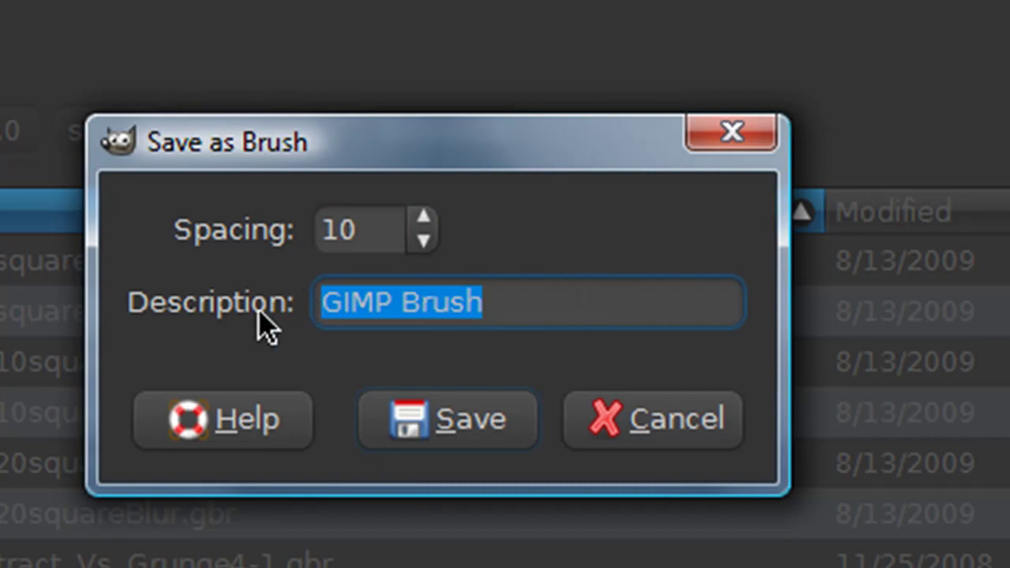
left_click(683, 442)
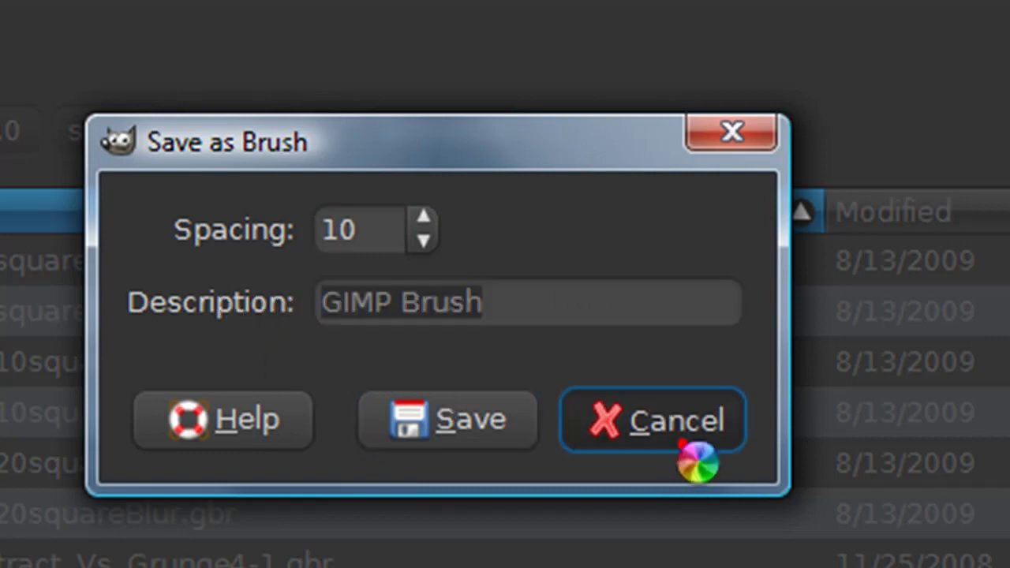